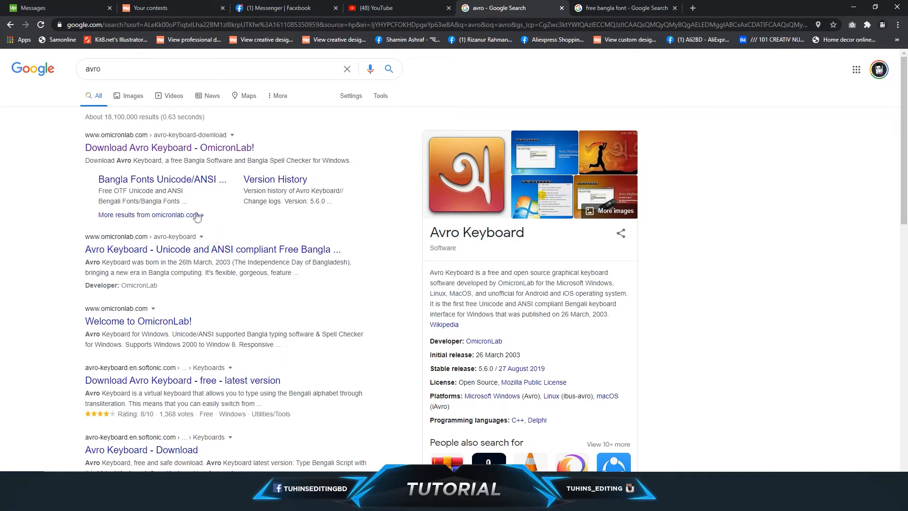
Open OmicronLab's Download Avro Keyboard page from the avro search results in a new tab, look it over and close it.
{"action": "right_click", "coordinate": [179, 148]}
{"action": "left_click", "coordinate": [208, 158]}
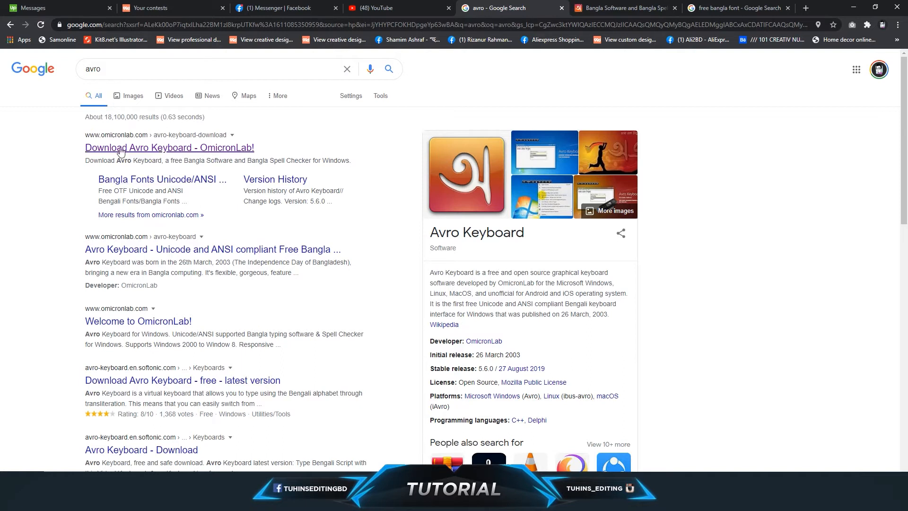
{"action": "left_click", "coordinate": [619, 8]}
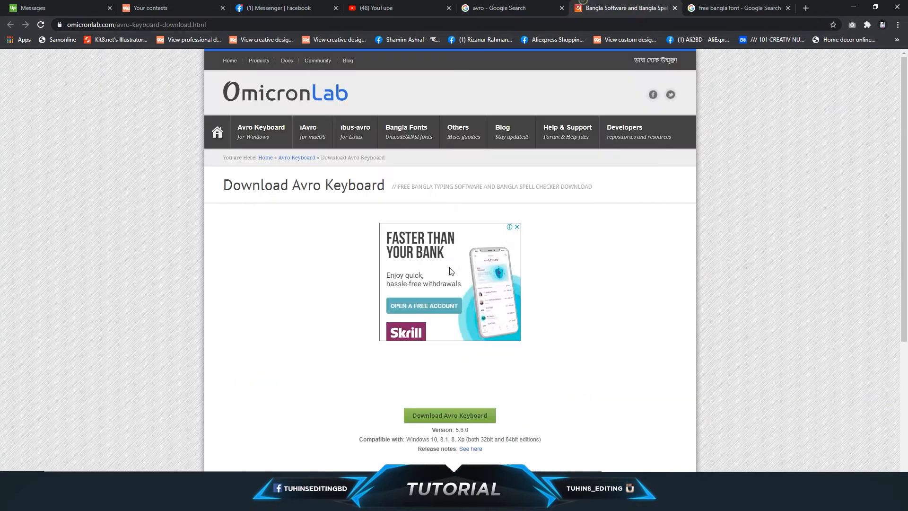
{"action": "scroll", "coordinate": [454, 265], "scroll_direction": "down", "scroll_amount": 4}
{"action": "scroll", "coordinate": [458, 274], "scroll_direction": "up", "scroll_amount": 5}
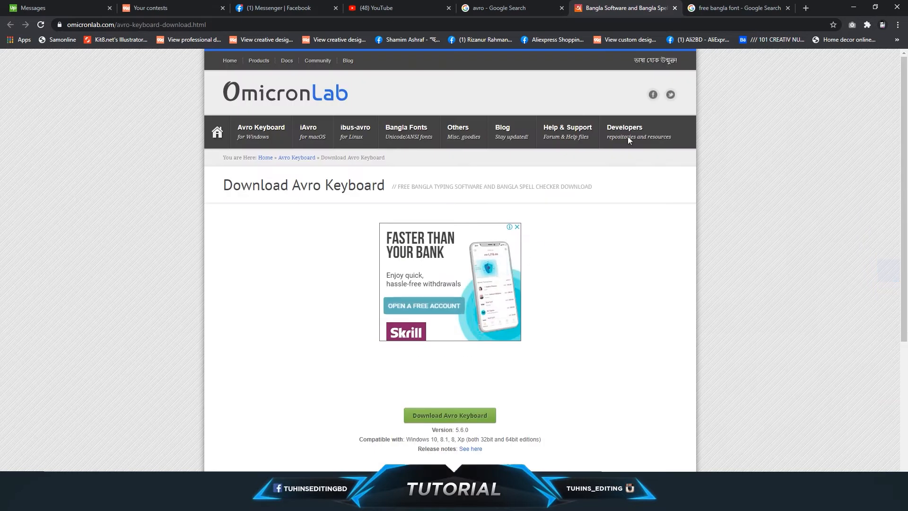
{"action": "left_click", "coordinate": [674, 8]}
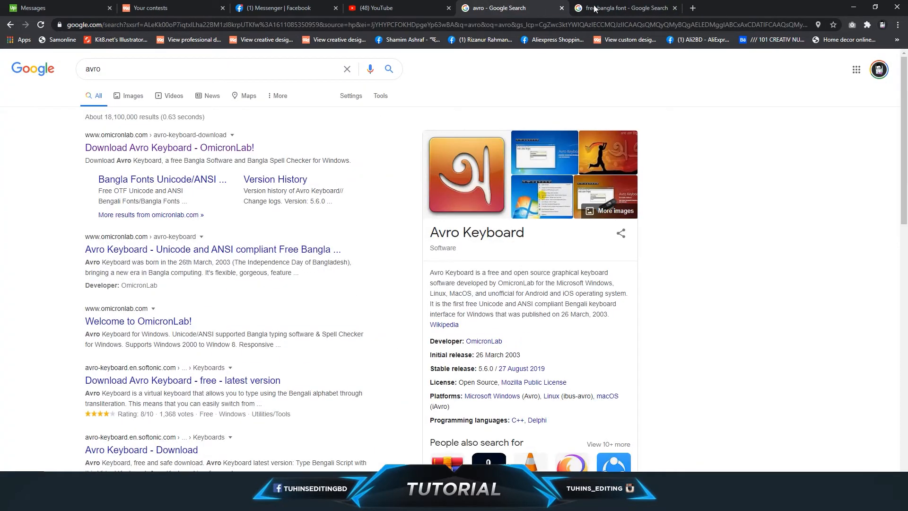
Look at the search results for free bangla font, checking them alongside the avro search results.
{"action": "left_click", "coordinate": [622, 8]}
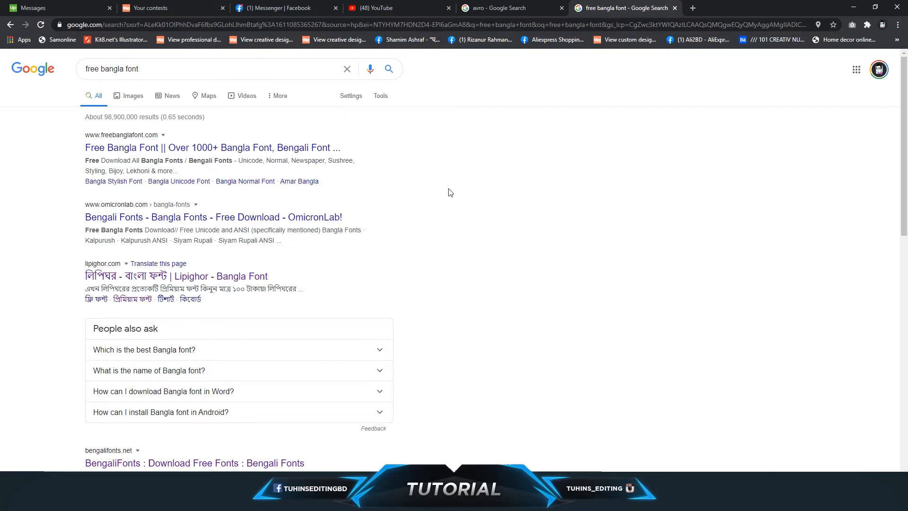
{"action": "left_click", "coordinate": [478, 4]}
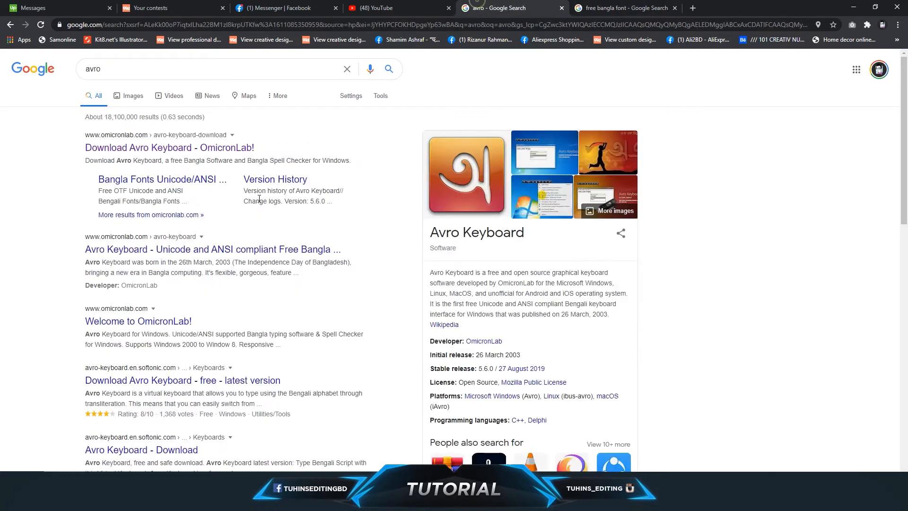
{"action": "left_click", "coordinate": [618, 6]}
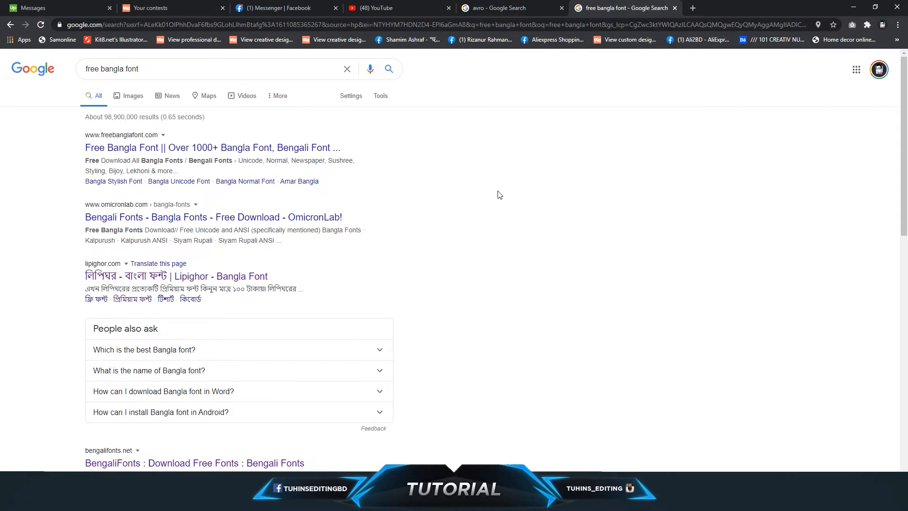
Launch Avro Keyboard from the Windows search, then minimize the browser and close the µTorrent window.
{"action": "left_click", "coordinate": [11, 501]}
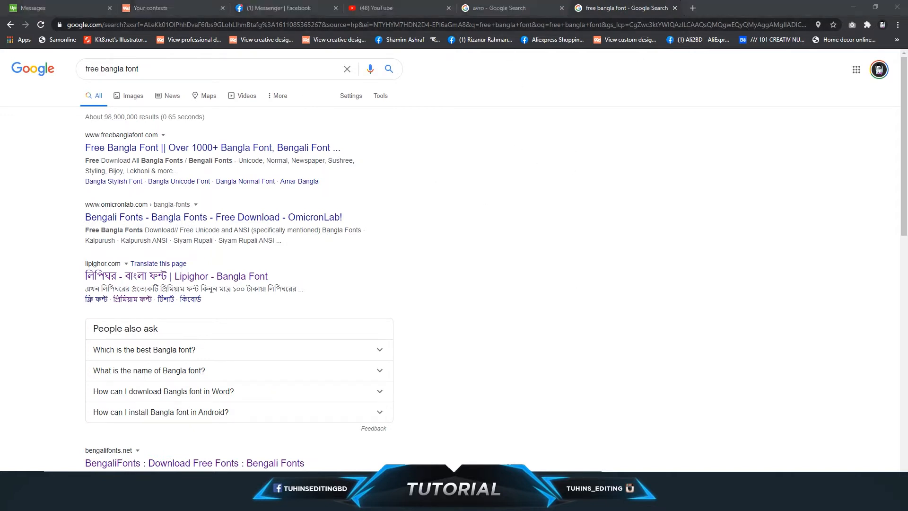
{"action": "type", "text": "ac"}
{"action": "key", "text": "BackSpace"}
{"action": "type", "text": "ver"}
{"action": "key", "text": "BackSpace"}
{"action": "key", "text": "BackSpace"}
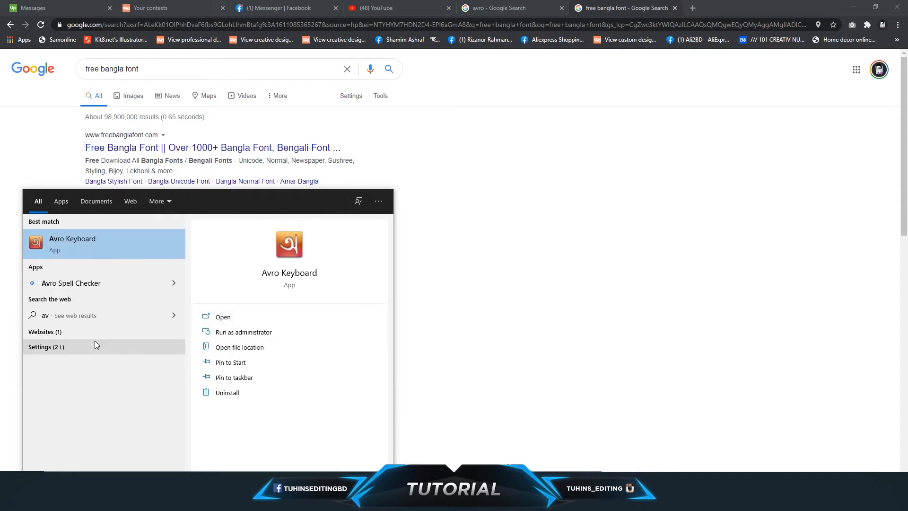
{"action": "left_click", "coordinate": [81, 243]}
{"action": "left_click", "coordinate": [853, 7]}
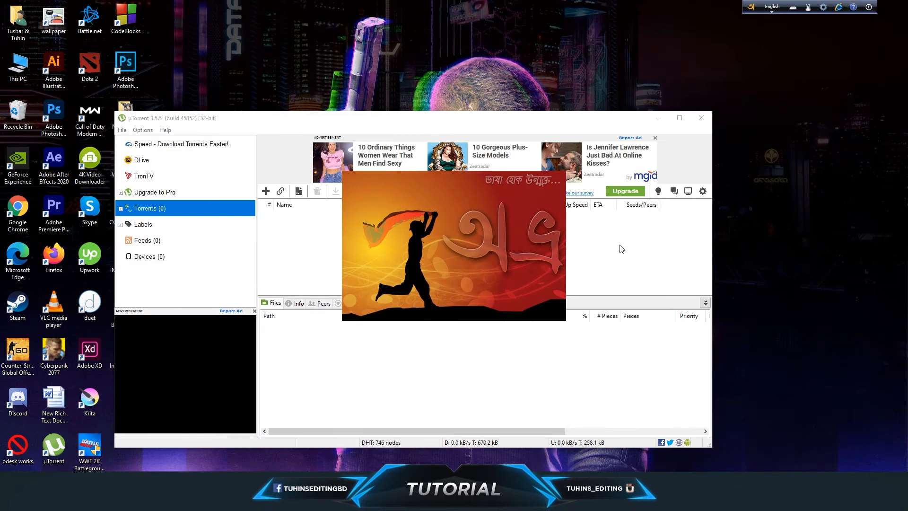
{"action": "left_click", "coordinate": [701, 118]}
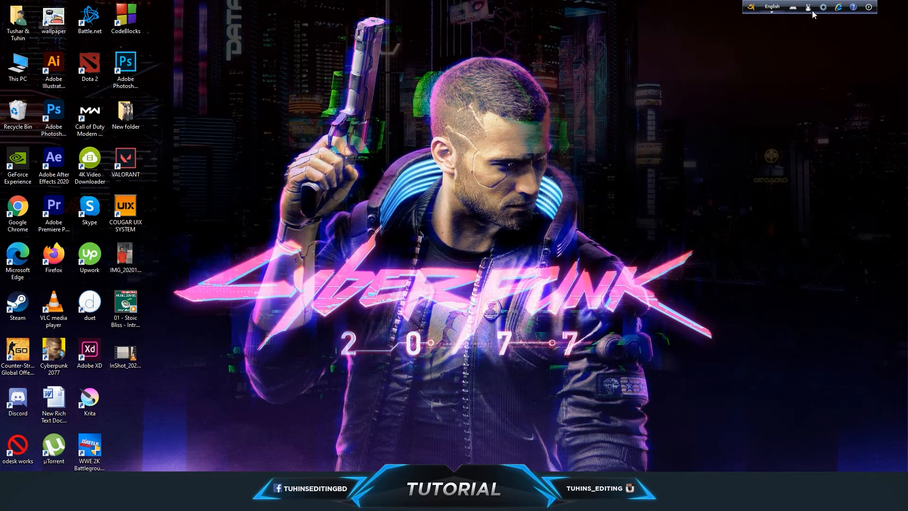
{"action": "left_click", "coordinate": [772, 7]}
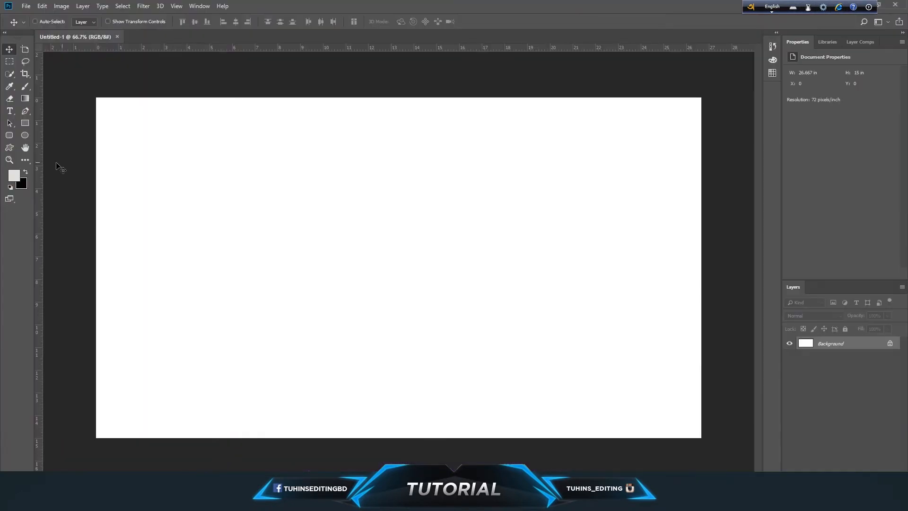
Activate the Type tool and set its font to UrmeeMJ Bold.
{"action": "left_click", "coordinate": [10, 111]}
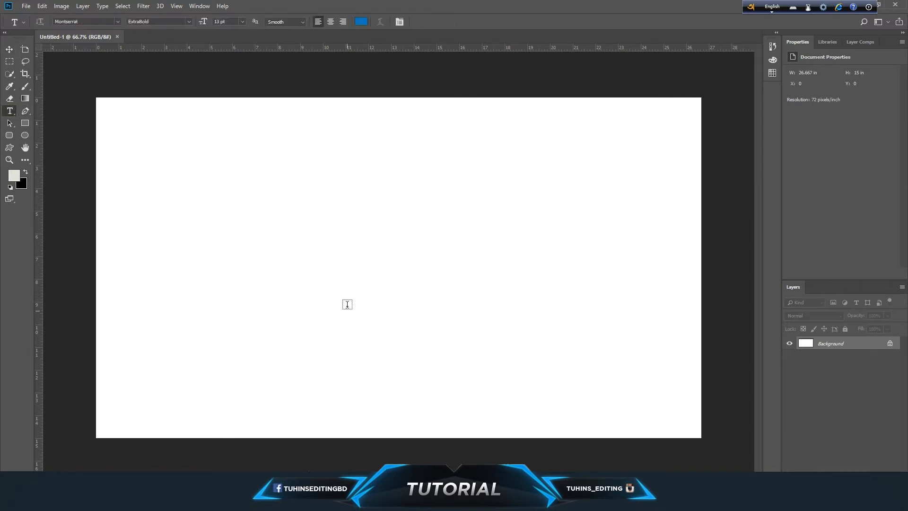
{"action": "left_click", "coordinate": [83, 22]}
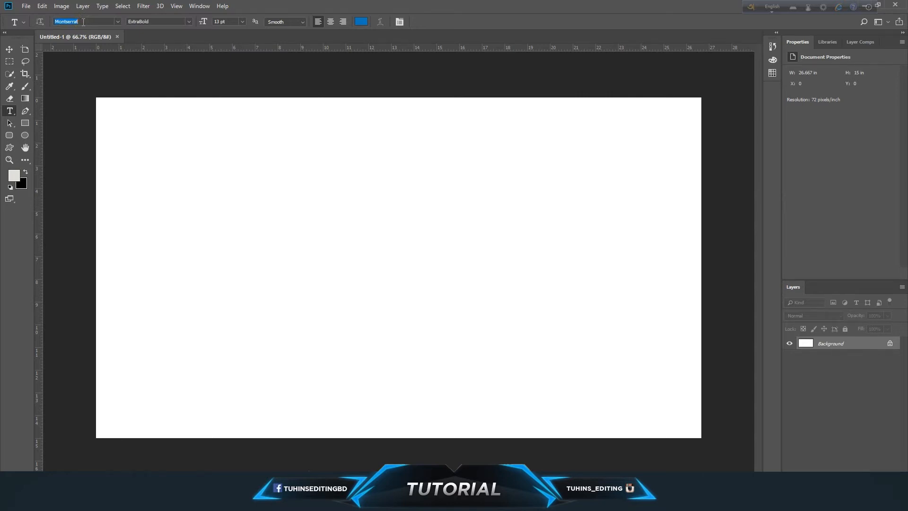
{"action": "type", "text": "mj"}
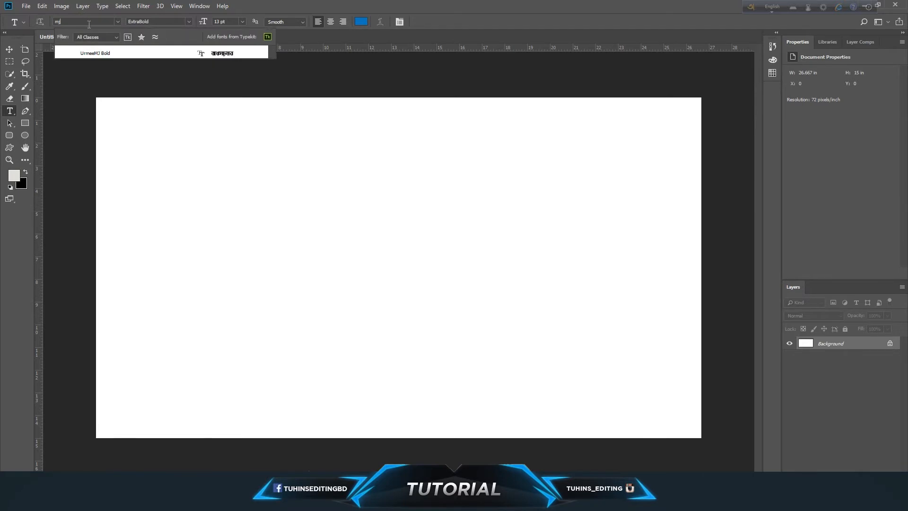
{"action": "left_click", "coordinate": [96, 53]}
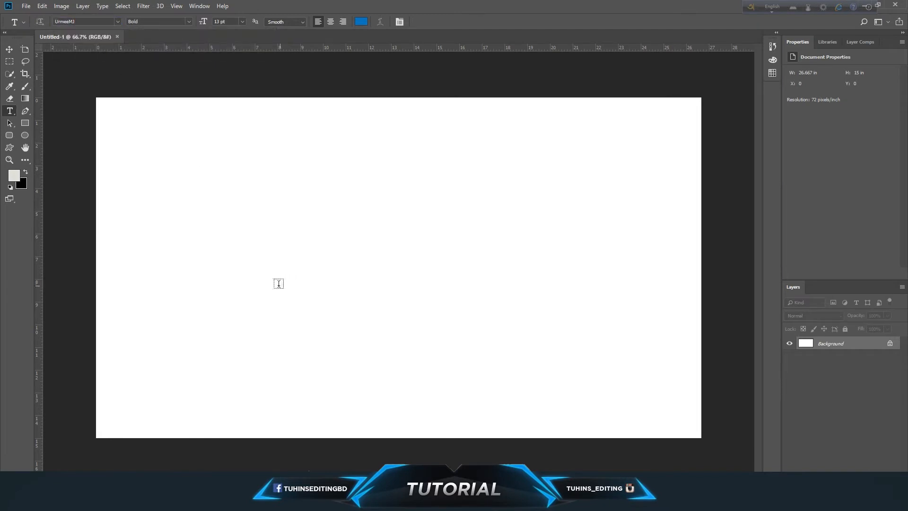
Start a point text left of the canvas centre and set its size to 159 pt.
{"action": "left_click", "coordinate": [276, 268]}
{"action": "left_click", "coordinate": [242, 21]}
{"action": "left_click", "coordinate": [231, 143]}
{"action": "left_click_drag", "start_coordinate": [203, 25], "coordinate": [285, 255]}
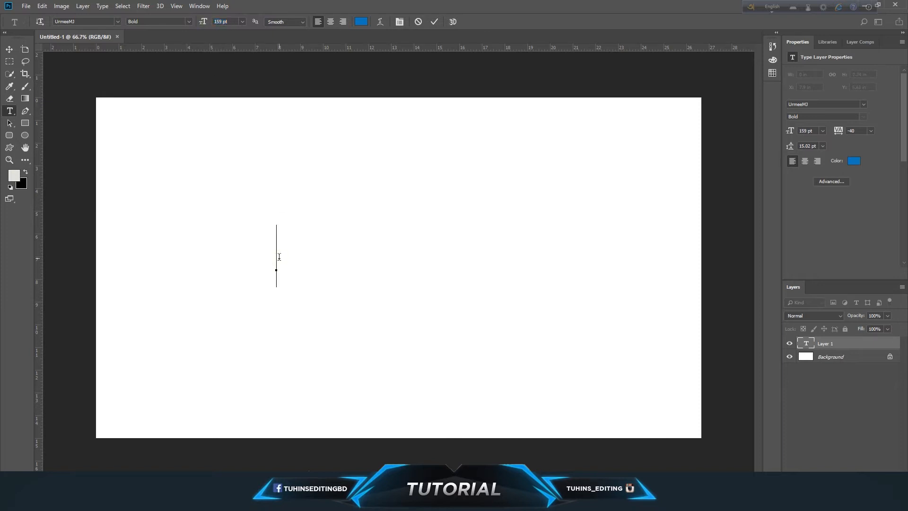
Switch Avro to Bangla input and try to write আমি directly in the text by spelling it "ami".
{"action": "left_click", "coordinate": [771, 7]}
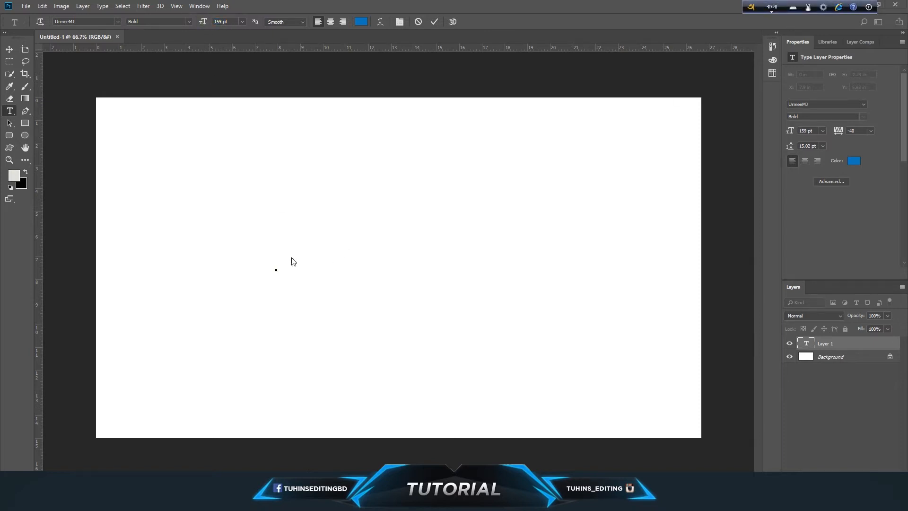
{"action": "type", "text": "am"}
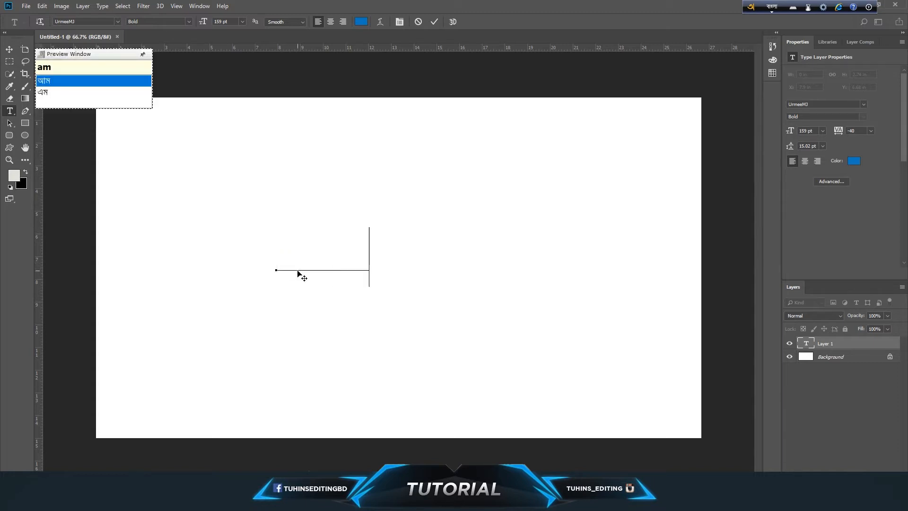
{"action": "type", "text": "i"}
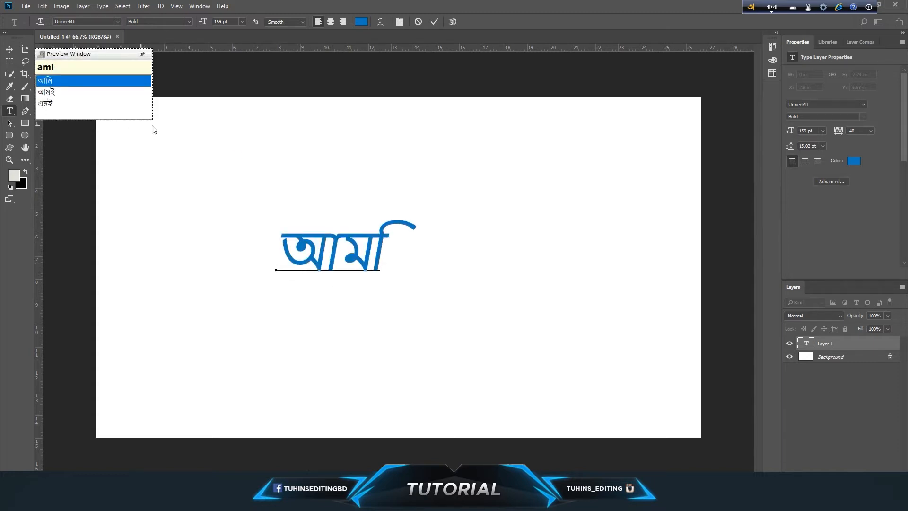
Select the Bangla word on the canvas, delete it and leave text editing with the Move tool.
{"action": "left_click_drag", "start_coordinate": [277, 258], "coordinate": [431, 248]}
{"action": "left_click", "coordinate": [395, 246]}
{"action": "left_click", "coordinate": [286, 250]}
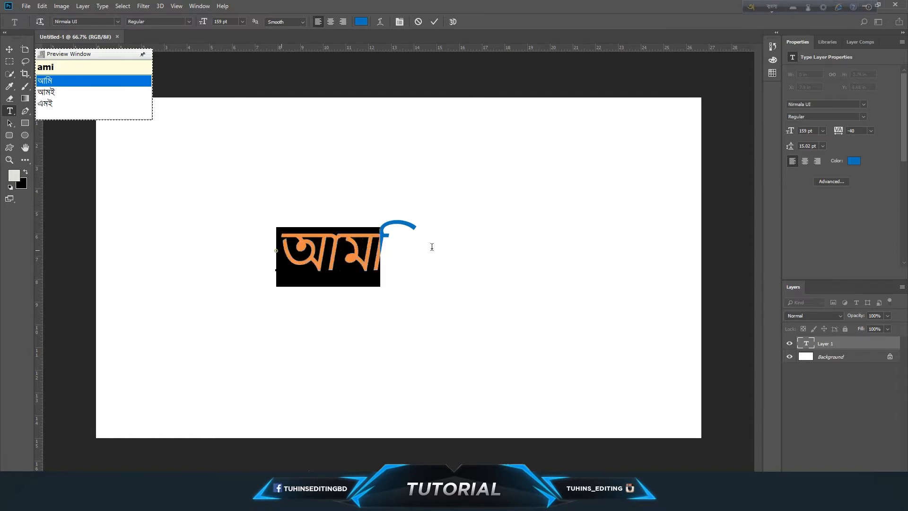
{"action": "left_click", "coordinate": [333, 258]}
{"action": "left_click", "coordinate": [293, 250]}
{"action": "left_click_drag", "start_coordinate": [293, 250], "coordinate": [435, 248]}
{"action": "left_click", "coordinate": [392, 247]}
{"action": "double_click", "coordinate": [393, 248]}
{"action": "left_click_drag", "start_coordinate": [392, 247], "coordinate": [222, 244]}
{"action": "key", "text": "BackSpace"}
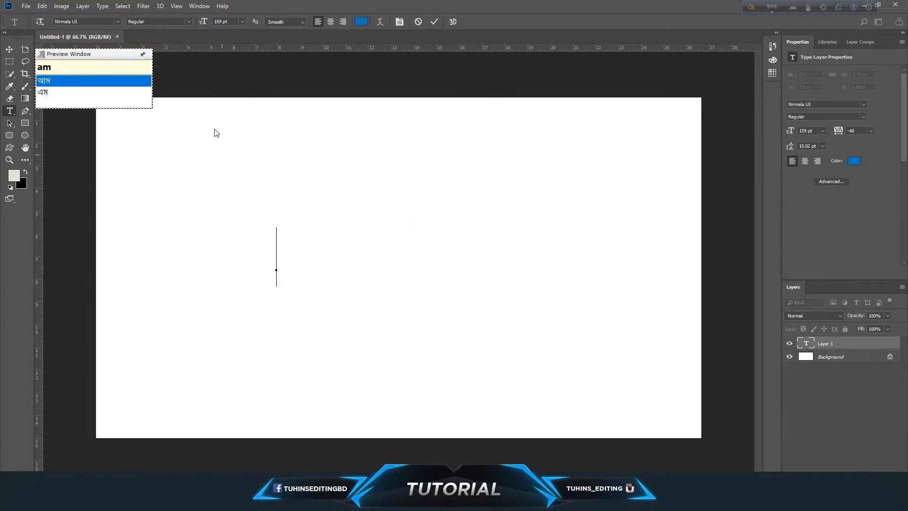
{"action": "key", "text": "BackSpace"}
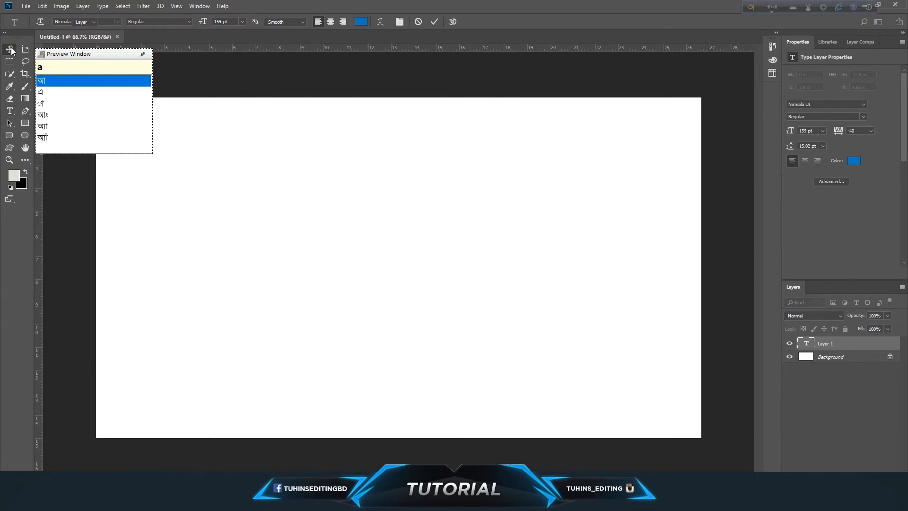
{"action": "left_click", "coordinate": [10, 49]}
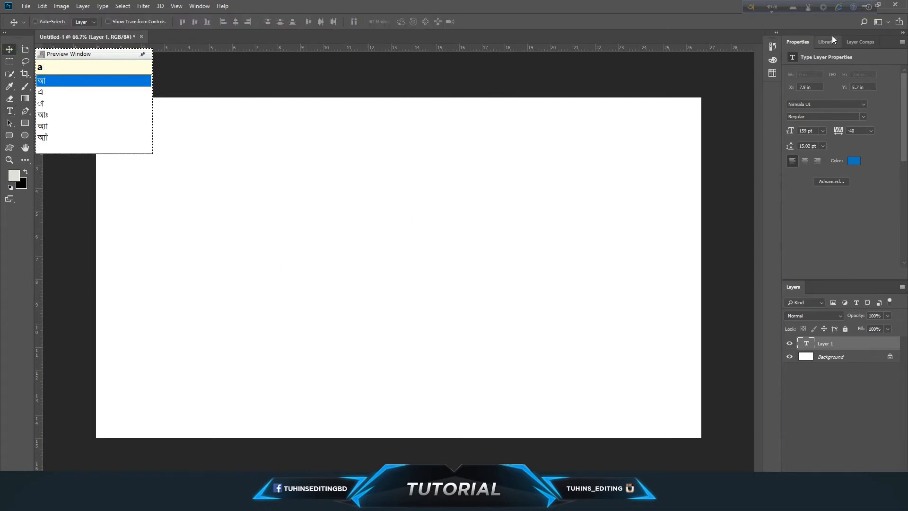
Open Avro's Unicode to Bijoy text converter and enter খাইঞ্চোদ as the Unicode text using Bangla input.
{"action": "left_click", "coordinate": [823, 7]}
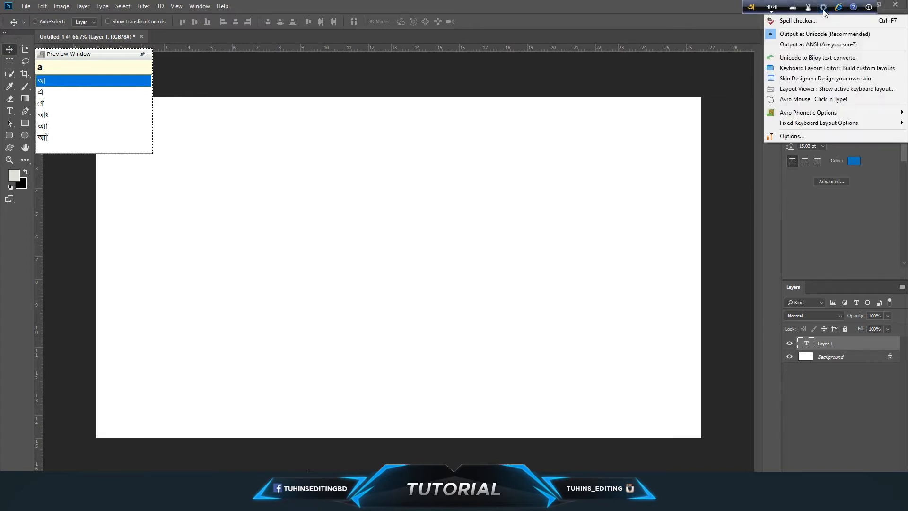
{"action": "left_click", "coordinate": [815, 59]}
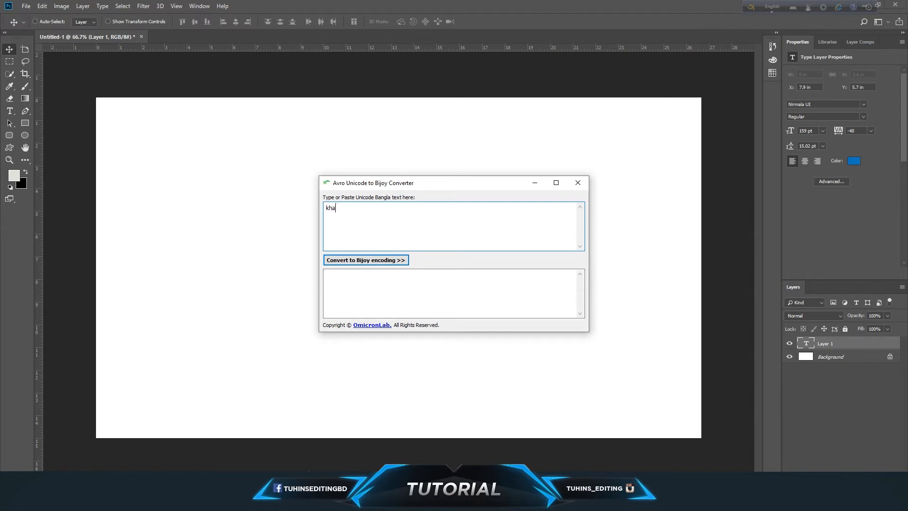
{"action": "left_click", "coordinate": [773, 7]}
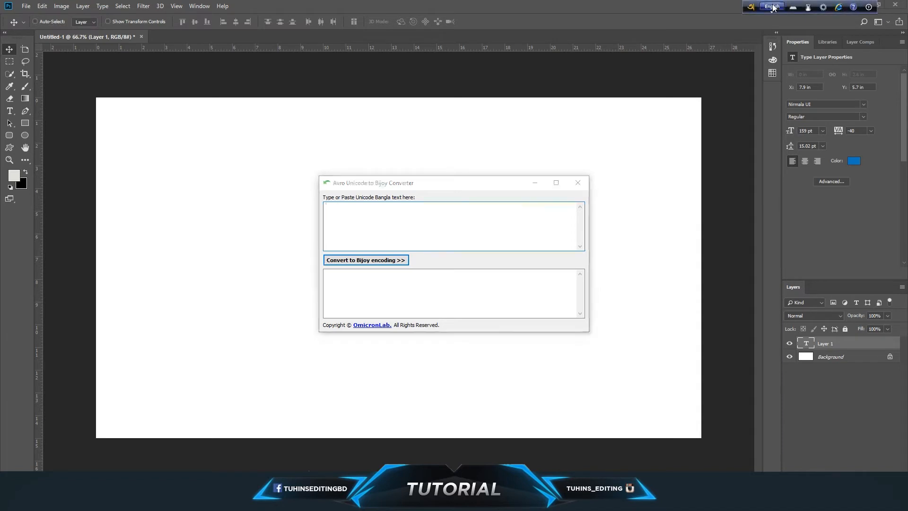
{"action": "left_click", "coordinate": [390, 213]}
{"action": "type", "text": "khainch"}
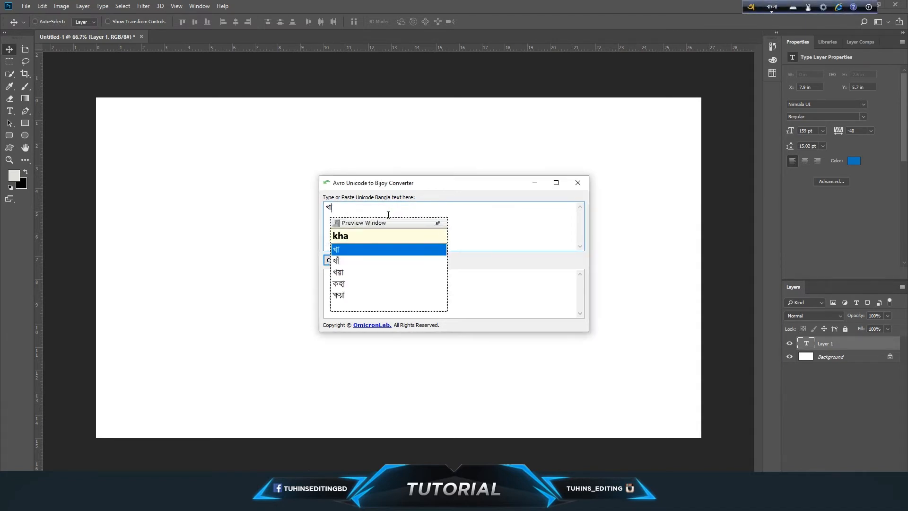
{"action": "type", "text": "od"}
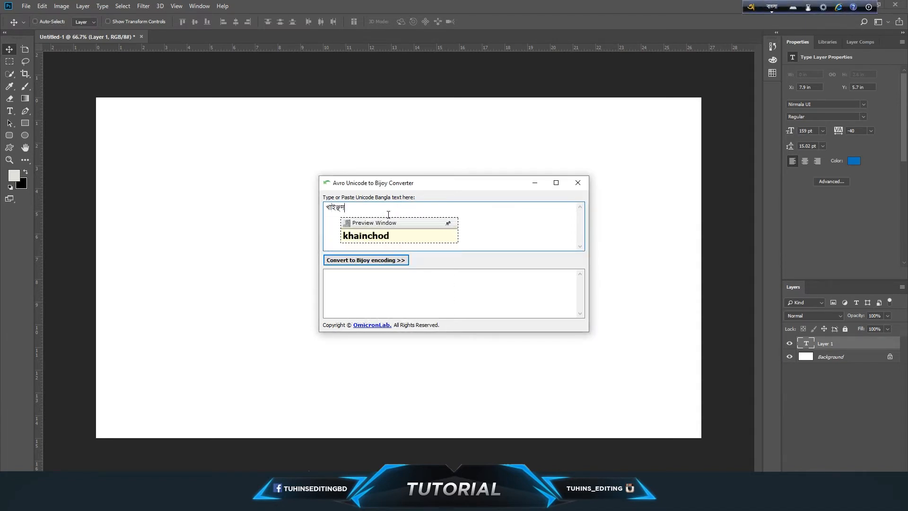
{"action": "key", "text": "BackSpace"}
{"action": "key", "text": "BackSpace"}
{"action": "type", "text": "Od"}
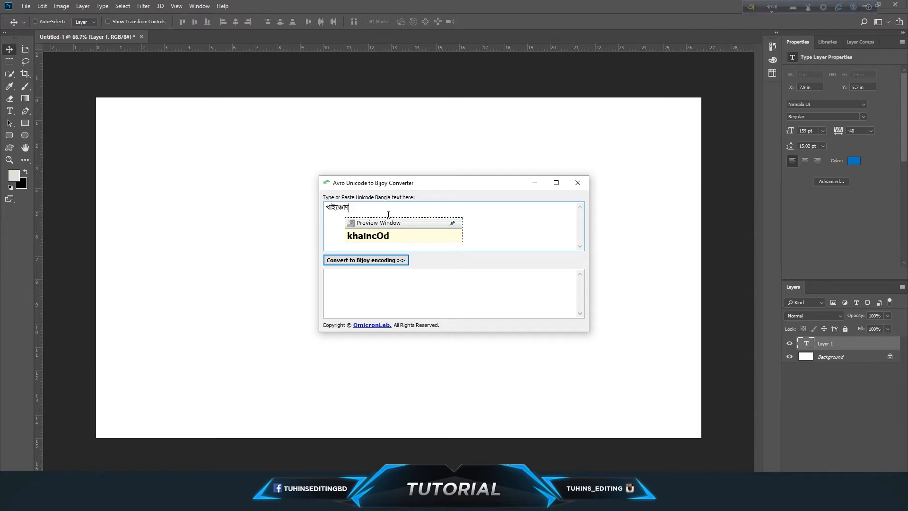
Convert the entered word to Bijoy encoding, copy the converted text and minimize the converter.
{"action": "key", "text": "ctrl+a"}
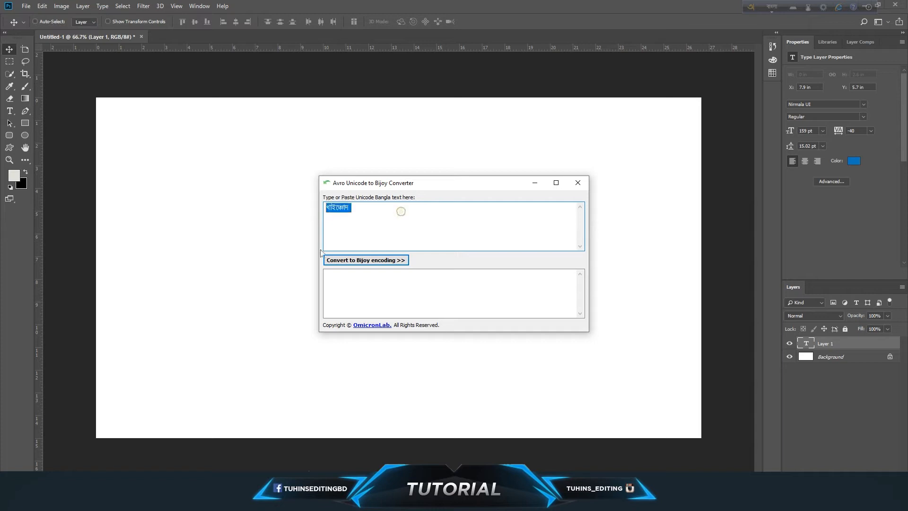
{"action": "left_click", "coordinate": [385, 263]}
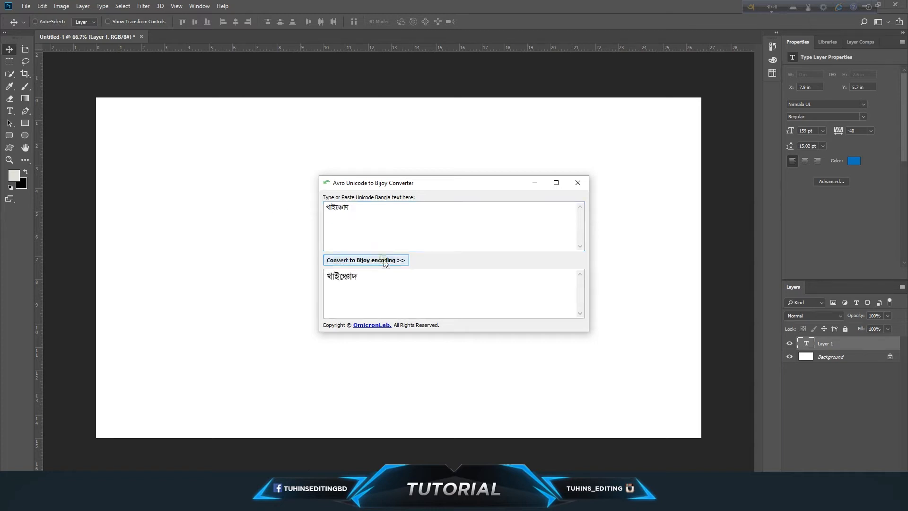
{"action": "double_click", "coordinate": [377, 281]}
{"action": "left_click", "coordinate": [377, 285]}
{"action": "double_click", "coordinate": [376, 280]}
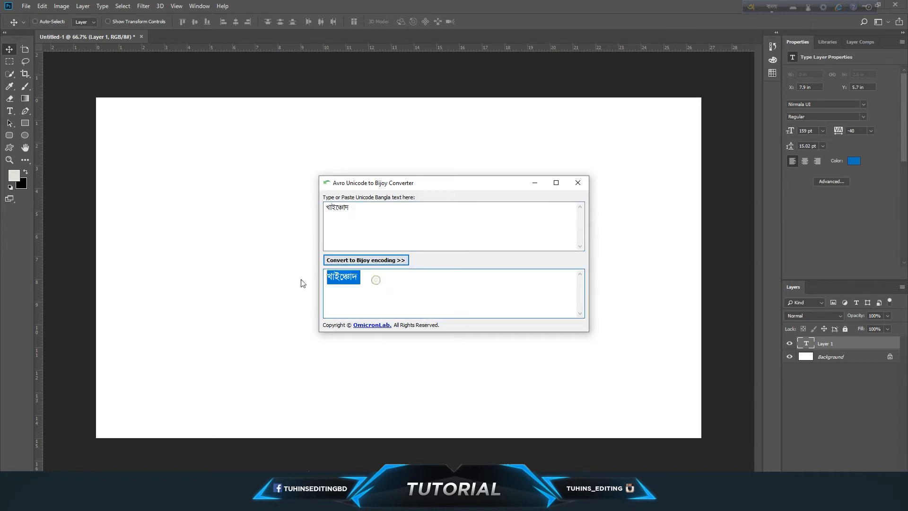
{"action": "left_click", "coordinate": [534, 182]}
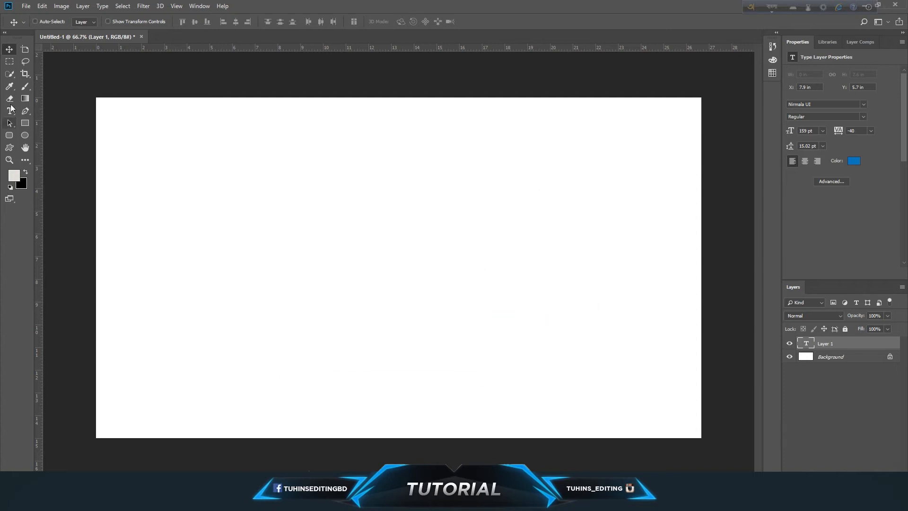
Paste the converted Bijoy text into a new text layer on the canvas and select the pasted characters.
{"action": "left_click", "coordinate": [10, 111]}
{"action": "left_click", "coordinate": [284, 257]}
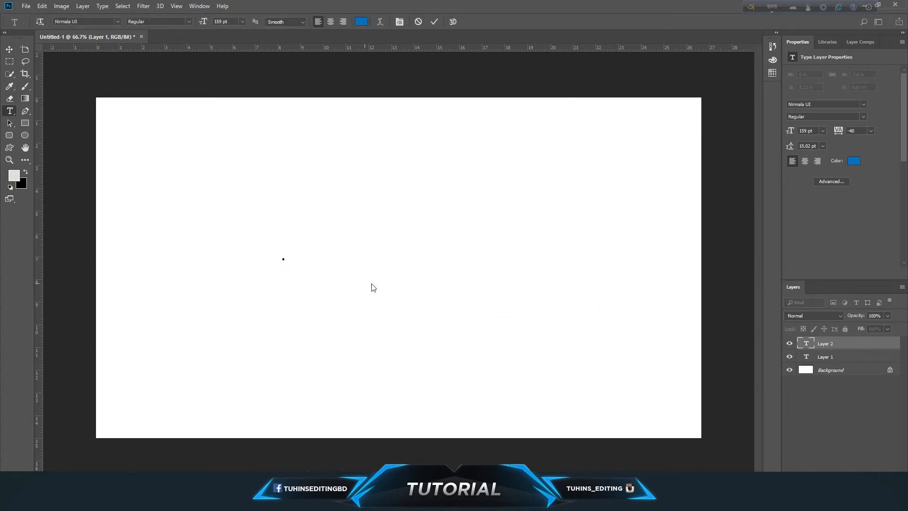
{"action": "type", "text": "LvB‡Âv`"}
{"action": "left_click_drag", "start_coordinate": [291, 242], "coordinate": [482, 241]}
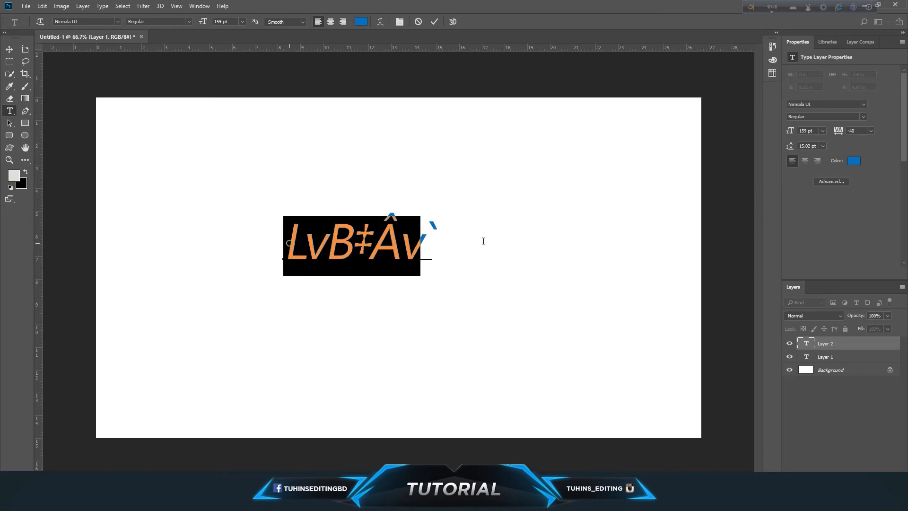
Set the font of the pasted text to UrmeeMJ.
{"action": "left_click", "coordinate": [93, 22]}
{"action": "type", "text": "mj"}
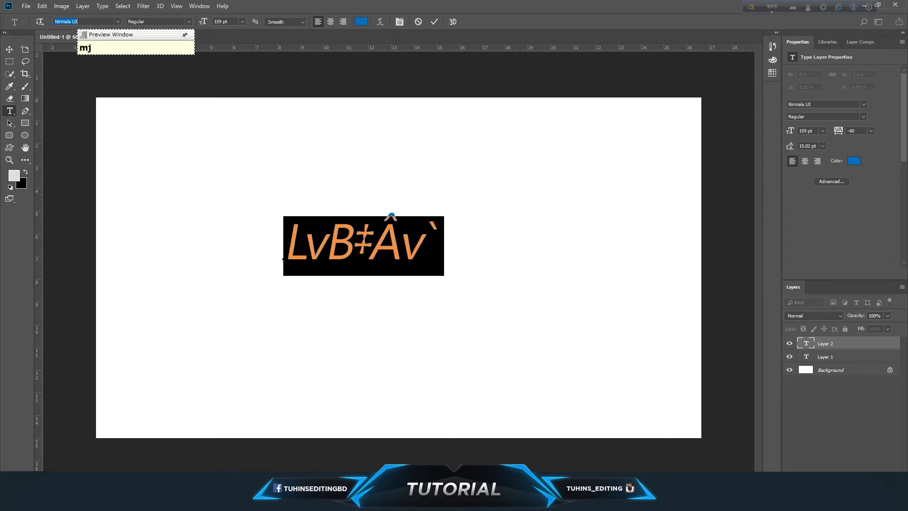
{"action": "key", "text": "F12"}
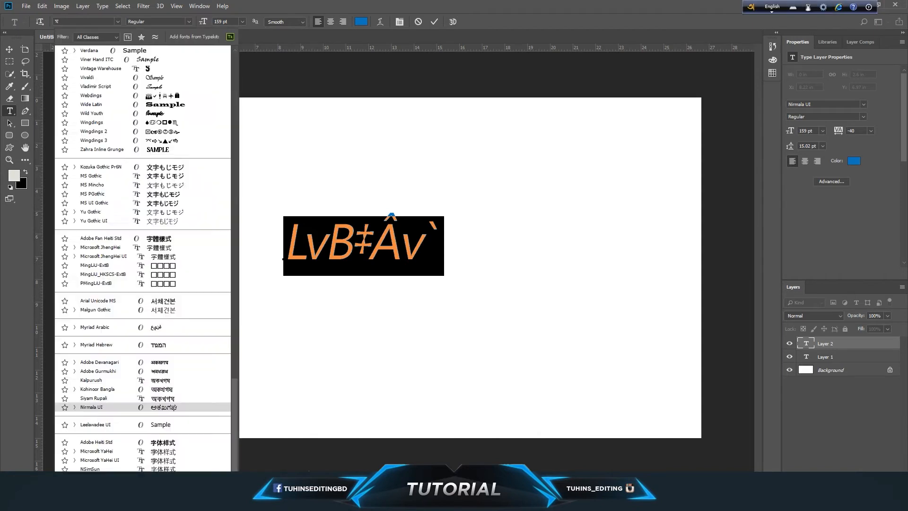
{"action": "key", "text": "BackSpace"}
{"action": "key", "text": "BackSpace"}
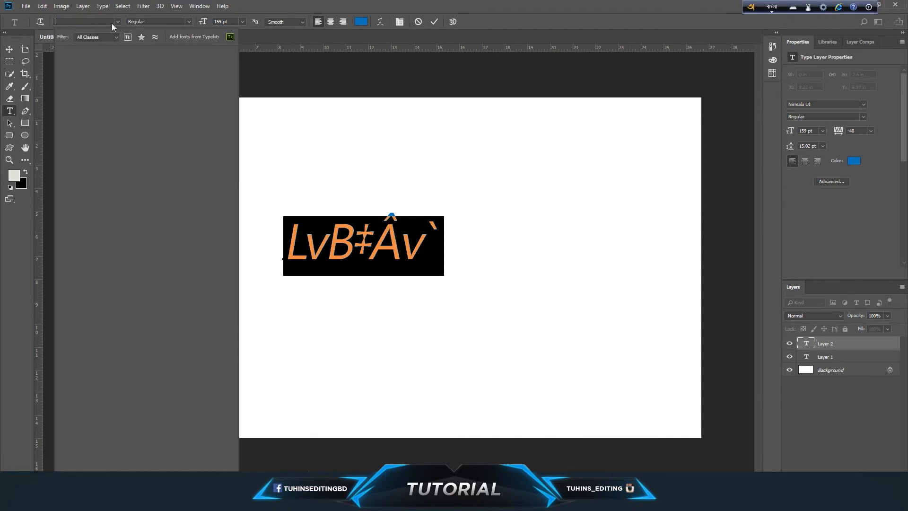
{"action": "left_click", "coordinate": [117, 21]}
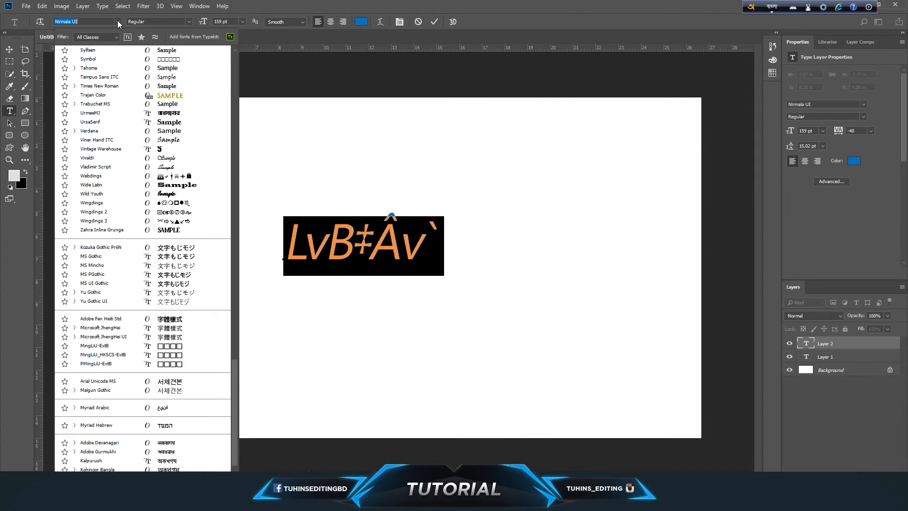
{"action": "left_click", "coordinate": [136, 117]}
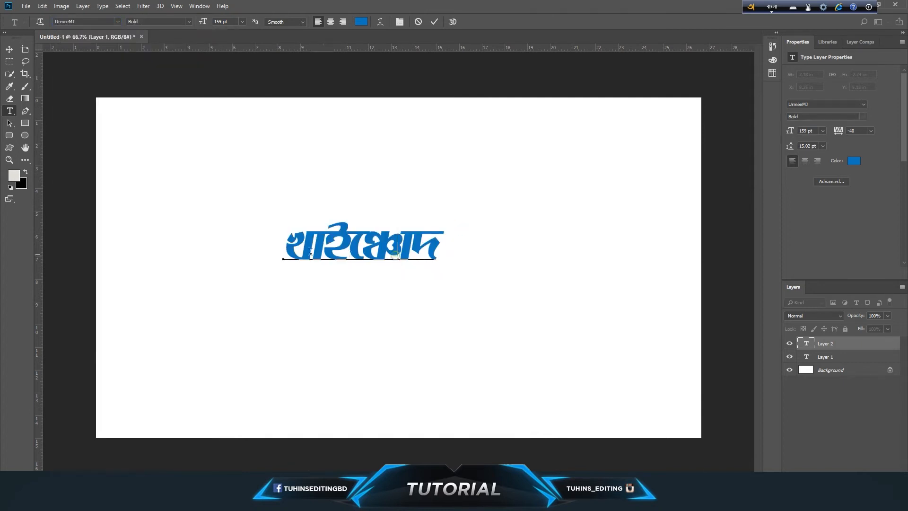
Enlarge the Bangla word to 313 pt and move it to the middle of the canvas.
{"action": "left_click_drag", "start_coordinate": [203, 23], "coordinate": [275, 27]}
{"action": "left_click", "coordinate": [11, 51]}
{"action": "left_click_drag", "start_coordinate": [523, 232], "coordinate": [485, 262]}
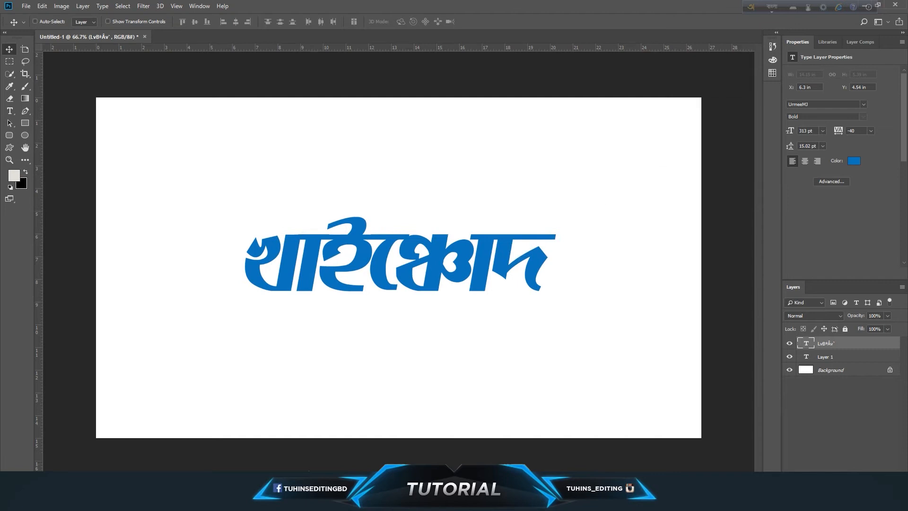
Reopen the Unicode to Bijoy converter, review the Unicode word and its converted text, and minimize the converter.
{"action": "left_click", "coordinate": [305, 501]}
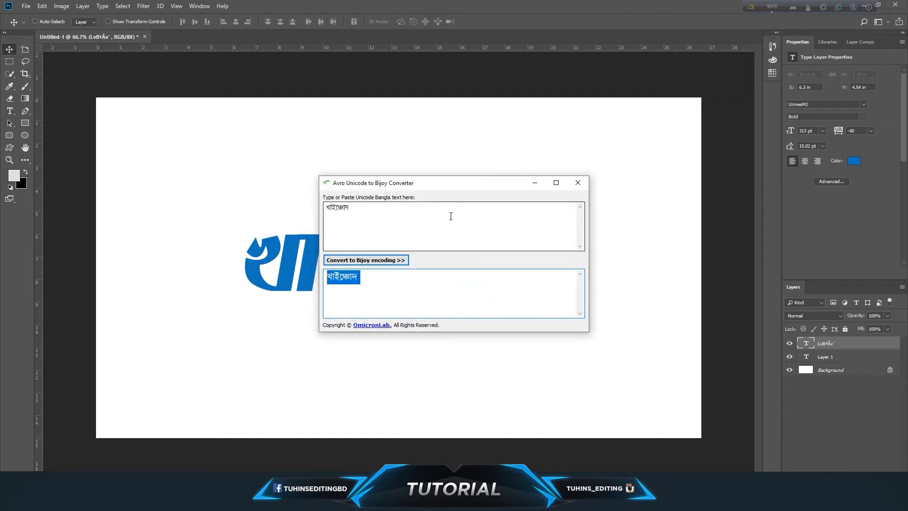
{"action": "left_click", "coordinate": [389, 212]}
{"action": "key", "text": "ctrl+a"}
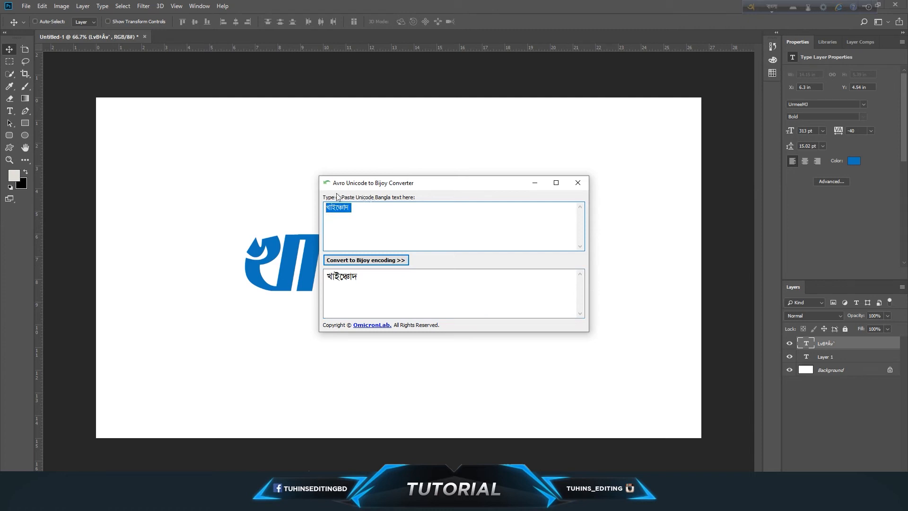
{"action": "left_click", "coordinate": [387, 282]}
{"action": "key", "text": "ctrl+a"}
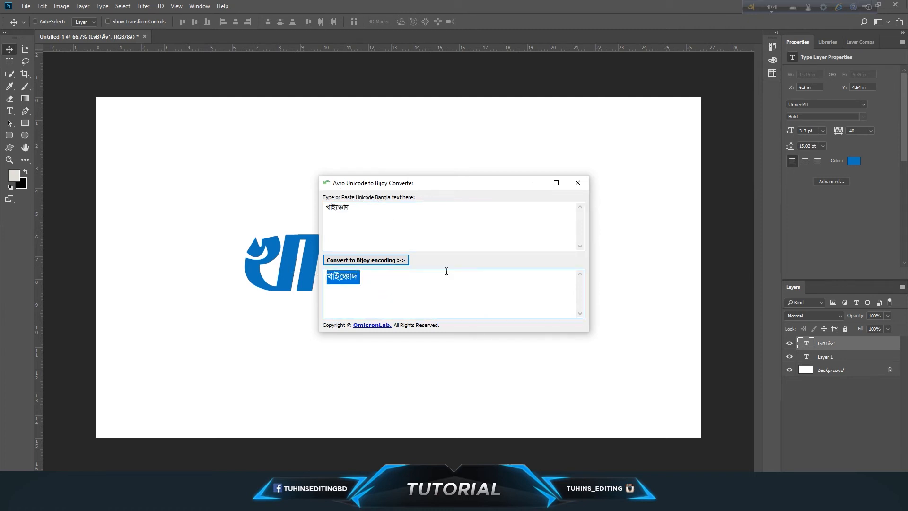
{"action": "left_click", "coordinate": [535, 183]}
{"action": "left_click_drag", "start_coordinate": [421, 278], "coordinate": [435, 281]}
Switch to the open Illustrator document and activate the Type tool.
{"action": "mouse_move", "coordinate": [198, 500]}
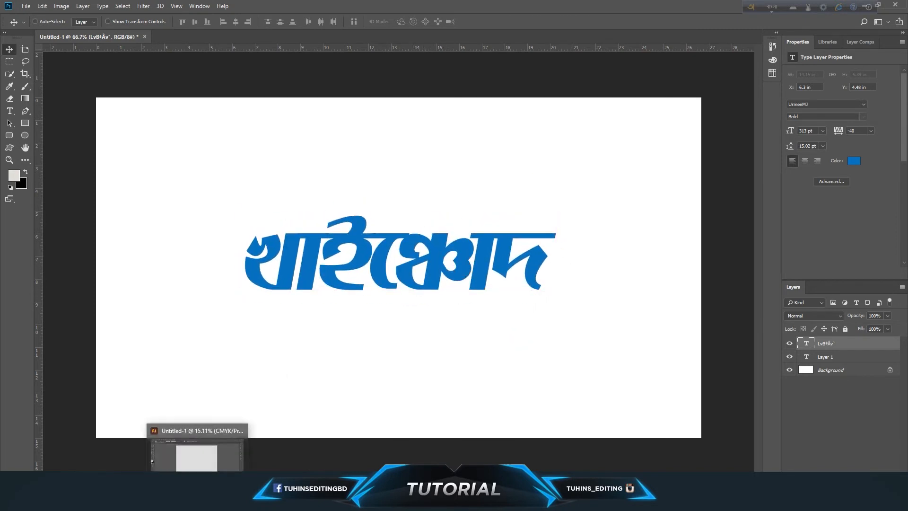
{"action": "left_click", "coordinate": [207, 470]}
{"action": "left_click", "coordinate": [9, 86]}
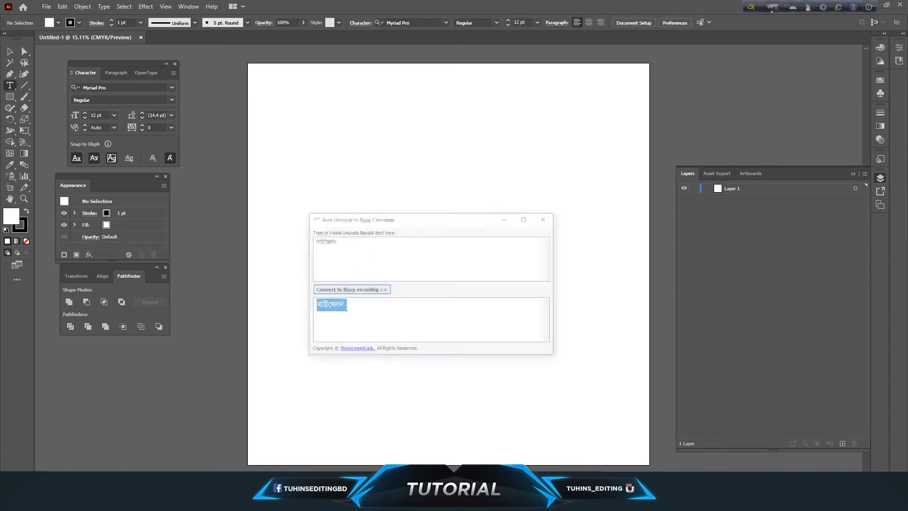
Replace the converter's Unicode text with বাংলা, convert it to Bijoy encoding and copy the result.
{"action": "key", "text": "alt+Tab"}
{"action": "left_click_drag", "start_coordinate": [394, 214], "coordinate": [270, 216]}
{"action": "type", "text": "bangla"}
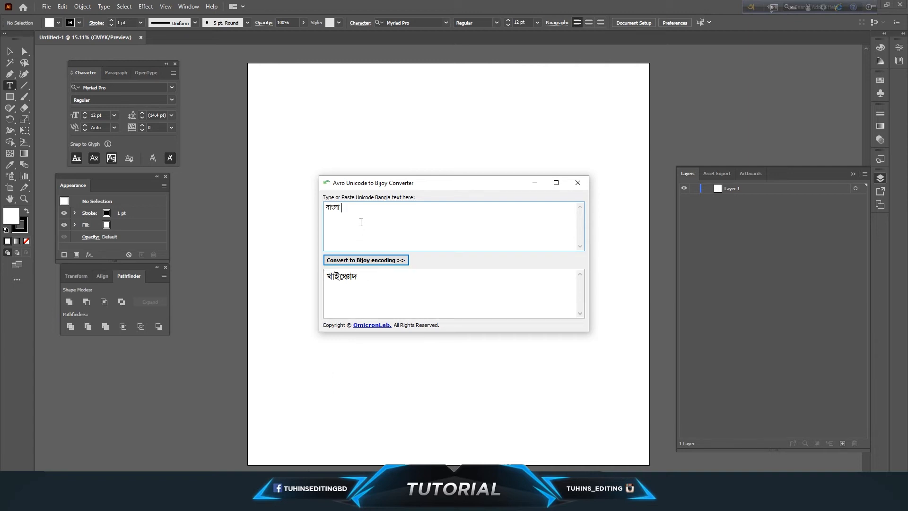
{"action": "left_click", "coordinate": [364, 265]}
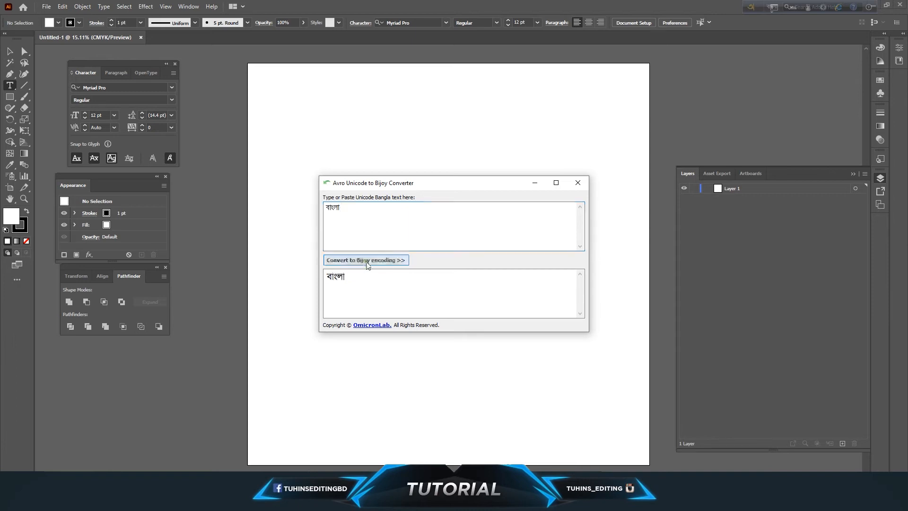
{"action": "left_click", "coordinate": [535, 183]}
Paste the converted text onto the Illustrator artboard and scale it up to about 1208 pt.
{"action": "left_click", "coordinate": [378, 242]}
{"action": "key", "text": "ctrl+v"}
{"action": "key", "text": "Escape"}
{"action": "left_click_drag", "start_coordinate": [384, 245], "coordinate": [624, 407]}
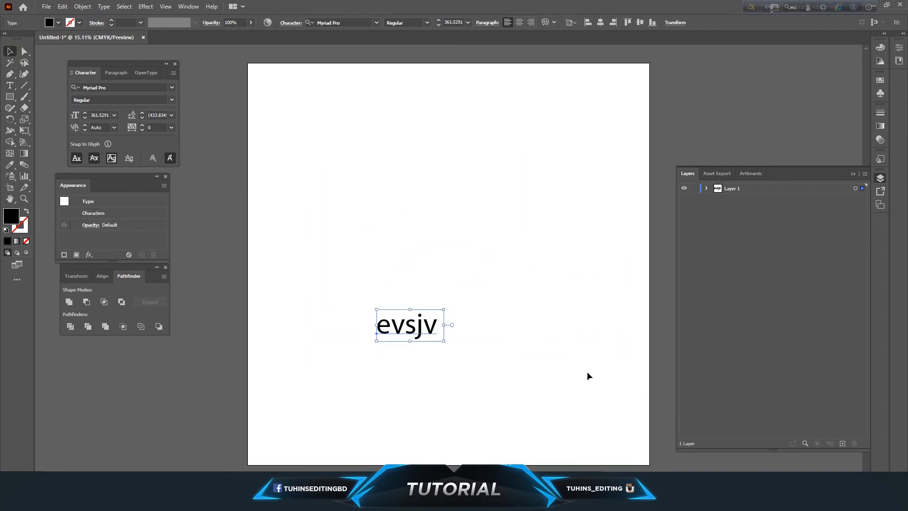
{"action": "left_click_drag", "start_coordinate": [444, 309], "coordinate": [467, 296]}
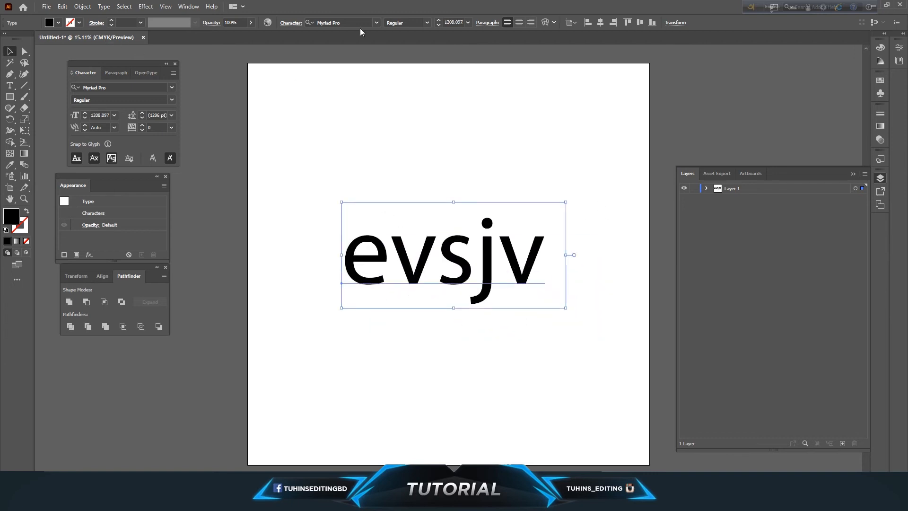
Set the font of the pasted artboard text to UrmeeMJ Bold.
{"action": "left_click", "coordinate": [353, 24]}
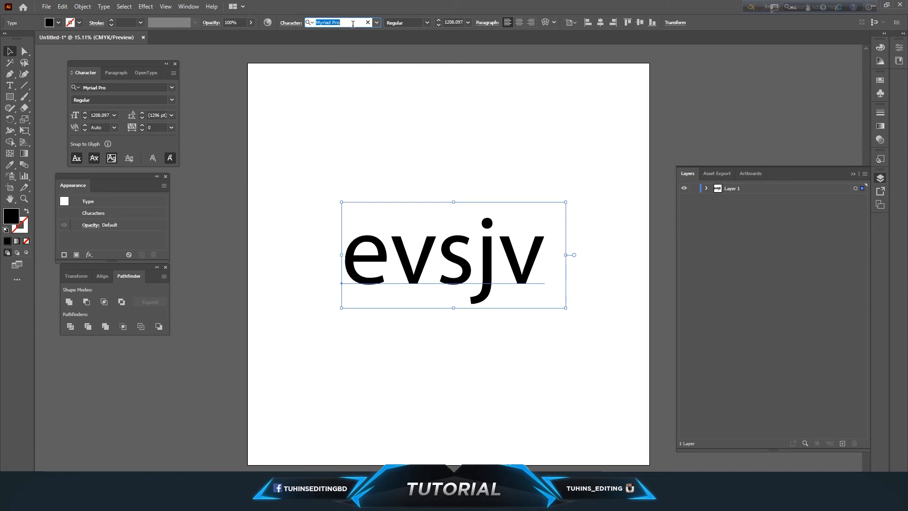
{"action": "type", "text": "dur"}
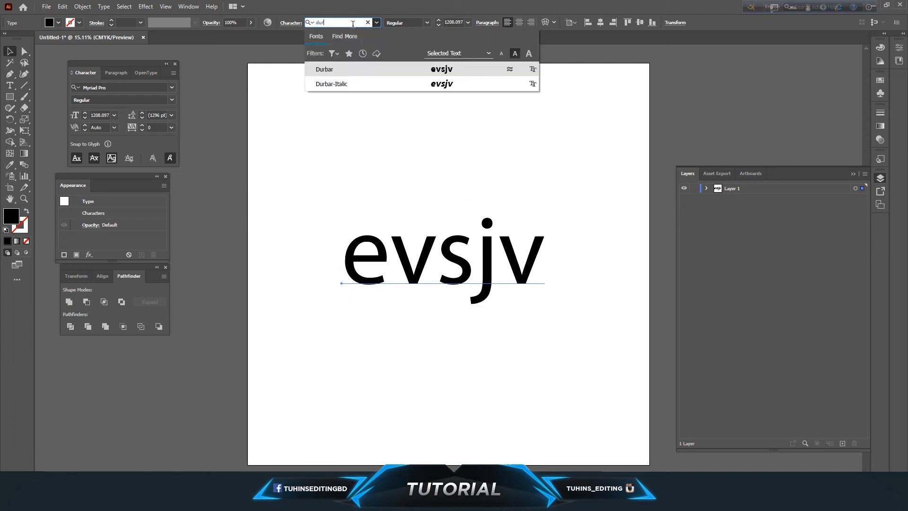
{"action": "left_click_drag", "start_coordinate": [331, 23], "coordinate": [301, 25]}
{"action": "type", "text": "mj"}
{"action": "left_click", "coordinate": [327, 66]}
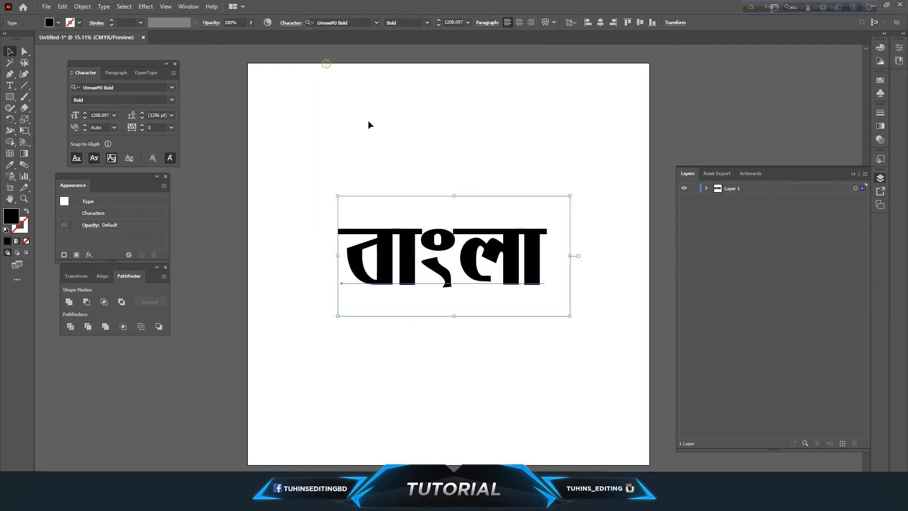
Reposition the word বাংলা around the centre of the artboard and deselect it.
{"action": "left_click_drag", "start_coordinate": [498, 299], "coordinate": [509, 304]}
{"action": "left_click_drag", "start_coordinate": [574, 324], "coordinate": [608, 342]}
{"action": "left_click_drag", "start_coordinate": [459, 284], "coordinate": [499, 266]}
{"action": "left_click", "coordinate": [464, 344]}
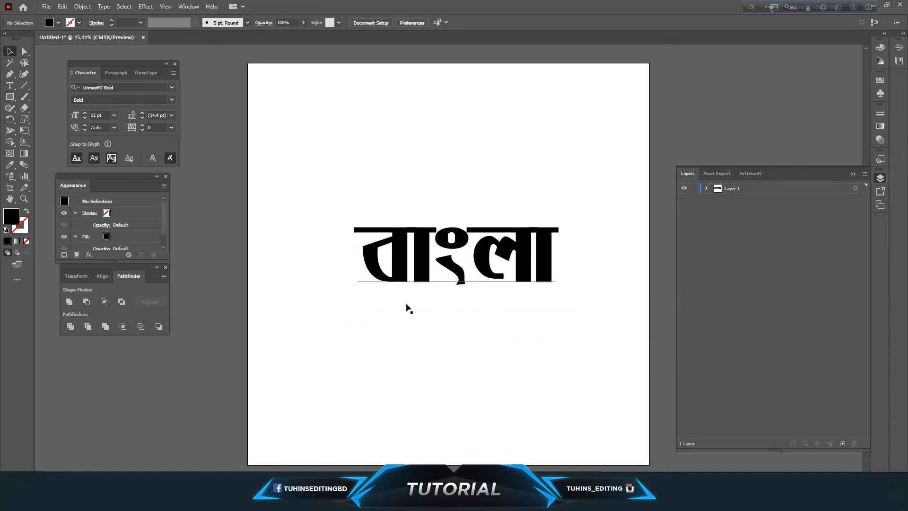
Minimize Illustrator and open Adobe Premiere Pro with the video project.
{"action": "left_click", "coordinate": [868, 11]}
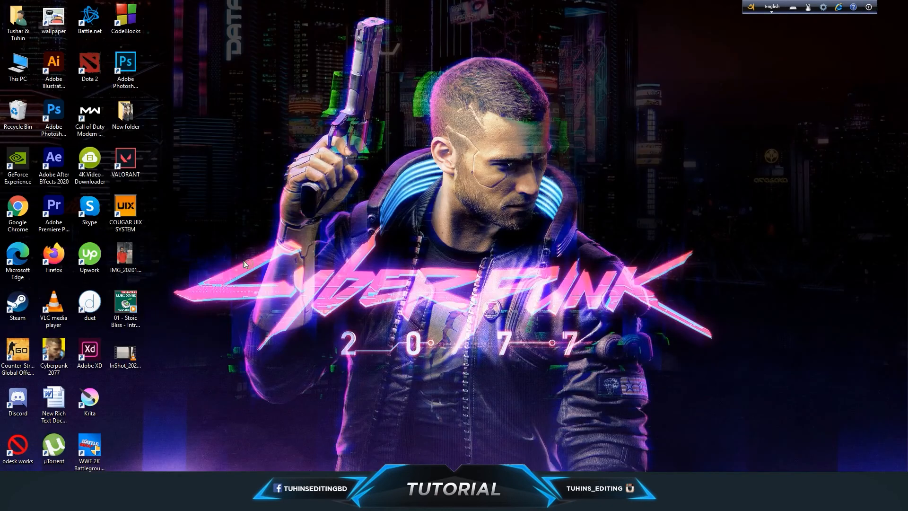
{"action": "double_click", "coordinate": [49, 201]}
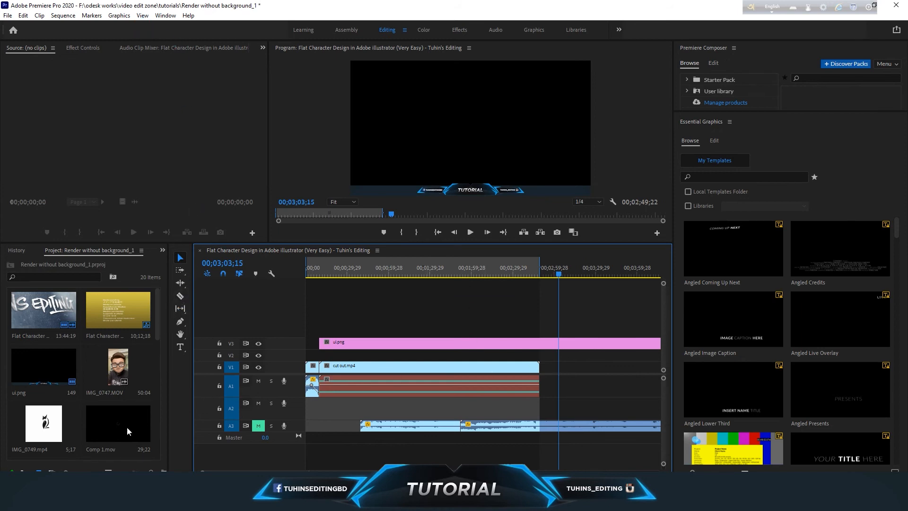
{"action": "scroll", "coordinate": [128, 428], "scroll_direction": "down", "scroll_amount": 5}
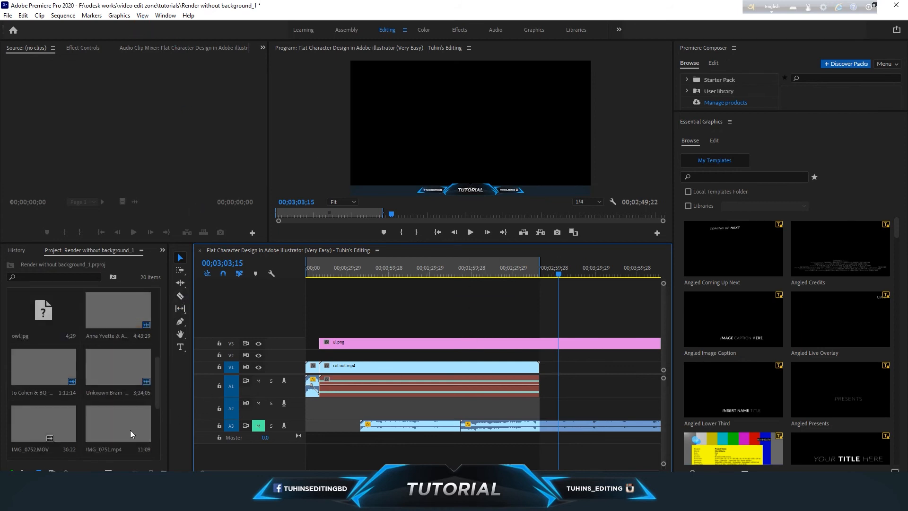
Enlarge the Program monitor and start a new text layer in the video frame with the Type tool.
{"action": "left_click", "coordinate": [179, 348]}
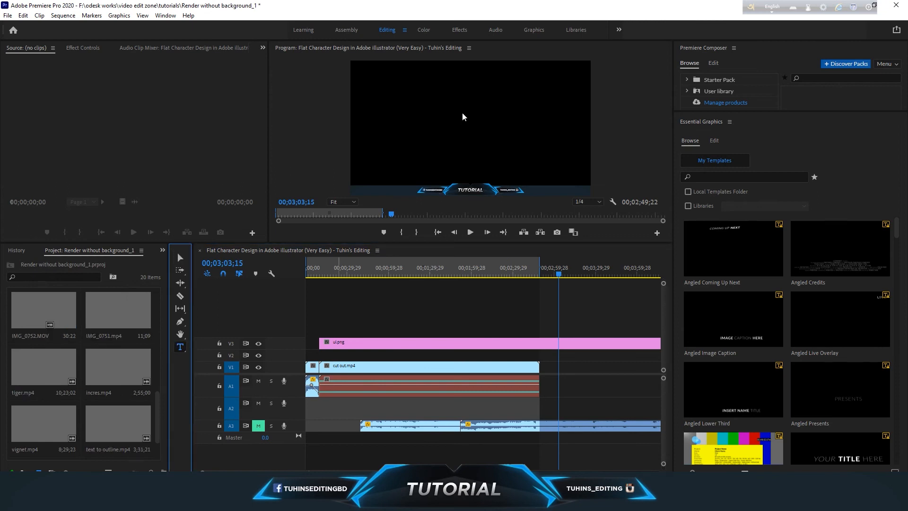
{"action": "left_click_drag", "start_coordinate": [381, 242], "coordinate": [382, 339]}
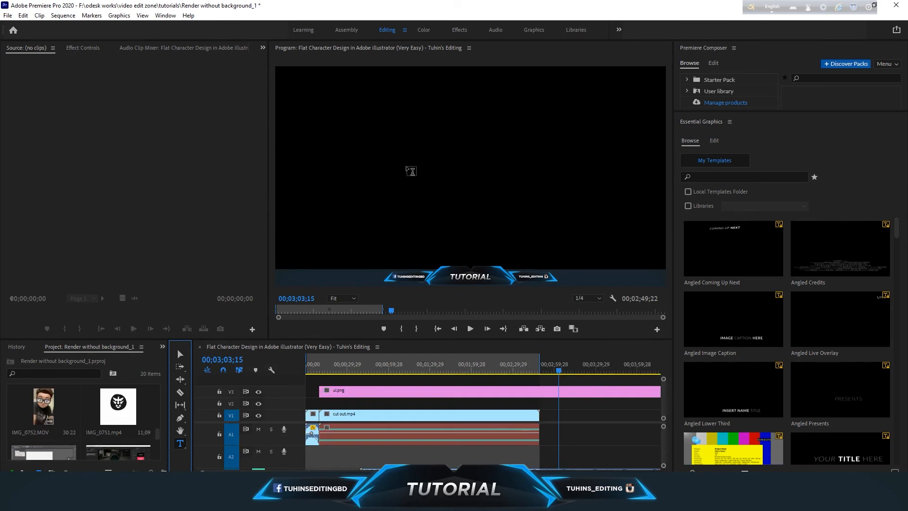
{"action": "left_click", "coordinate": [409, 169]}
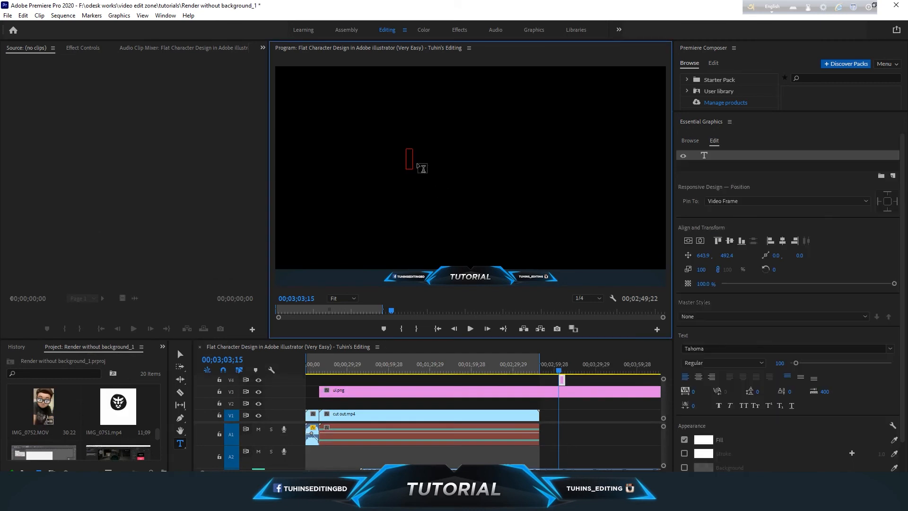
Copy the Bijoy-encoded বাংলা from the converter and paste it into the new text layer in Premiere Pro.
{"action": "left_click", "coordinate": [265, 501]}
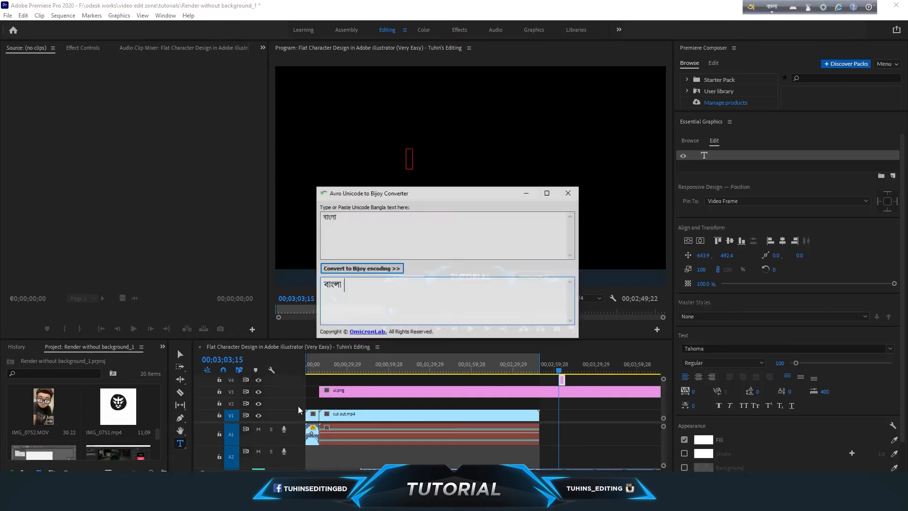
{"action": "left_click_drag", "start_coordinate": [370, 277], "coordinate": [323, 285]}
{"action": "right_click", "coordinate": [339, 278]}
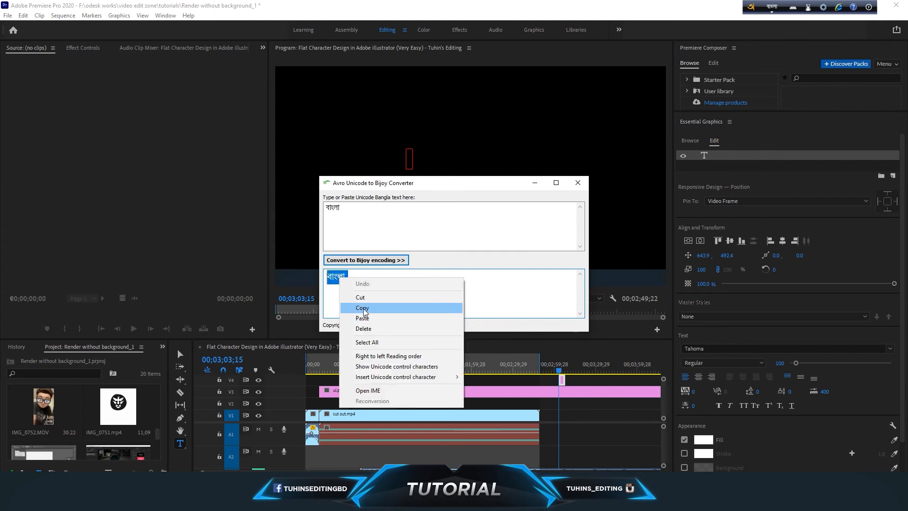
{"action": "left_click", "coordinate": [363, 307]}
{"action": "left_click", "coordinate": [490, 4]}
{"action": "left_click", "coordinate": [409, 166]}
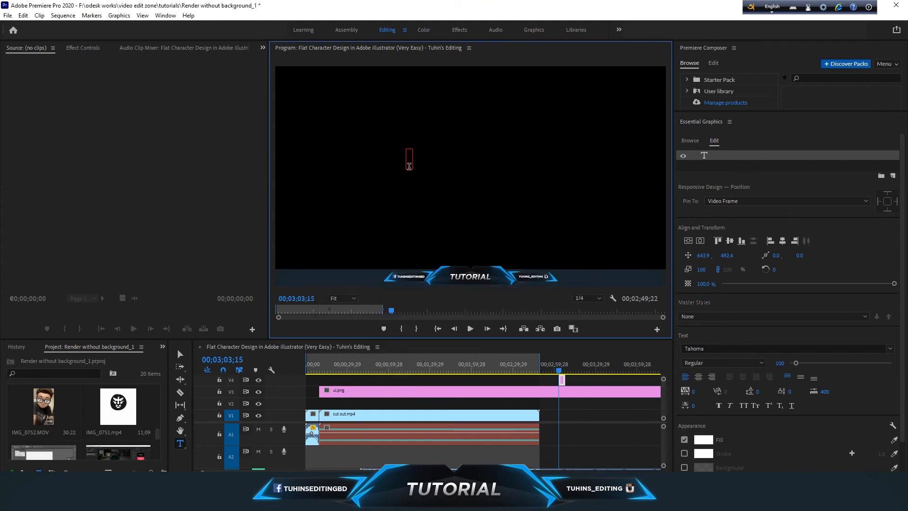
{"action": "key", "text": "ctrl+v"}
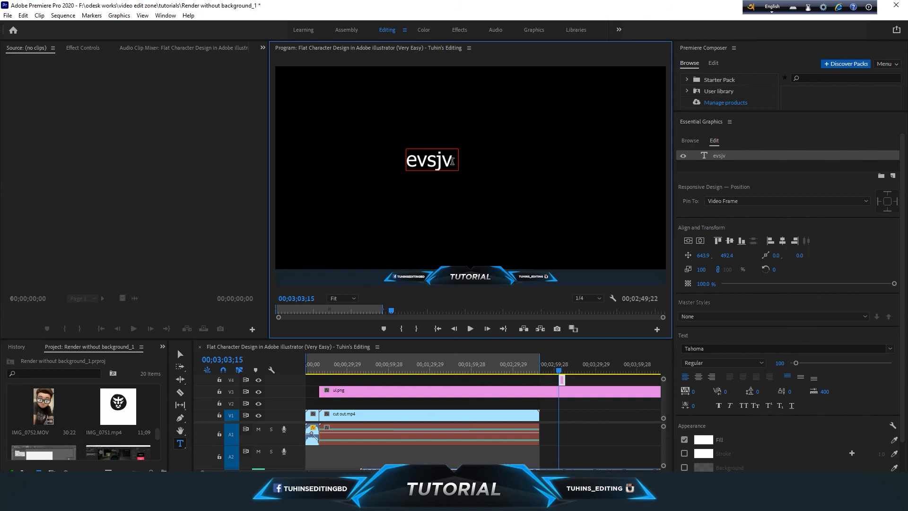
Select the pasted text evsjv in the video frame and search the font list for "mj" and "suto".
{"action": "double_click", "coordinate": [454, 165]}
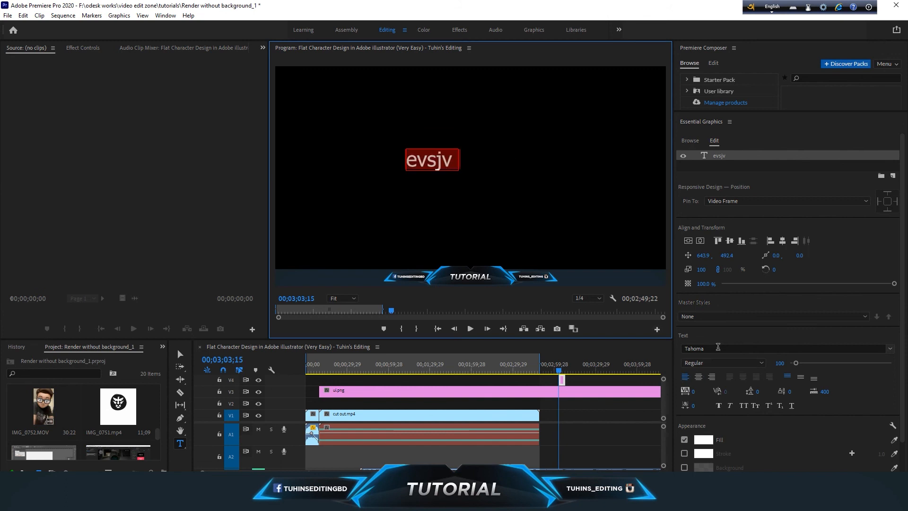
{"action": "left_click", "coordinate": [718, 348]}
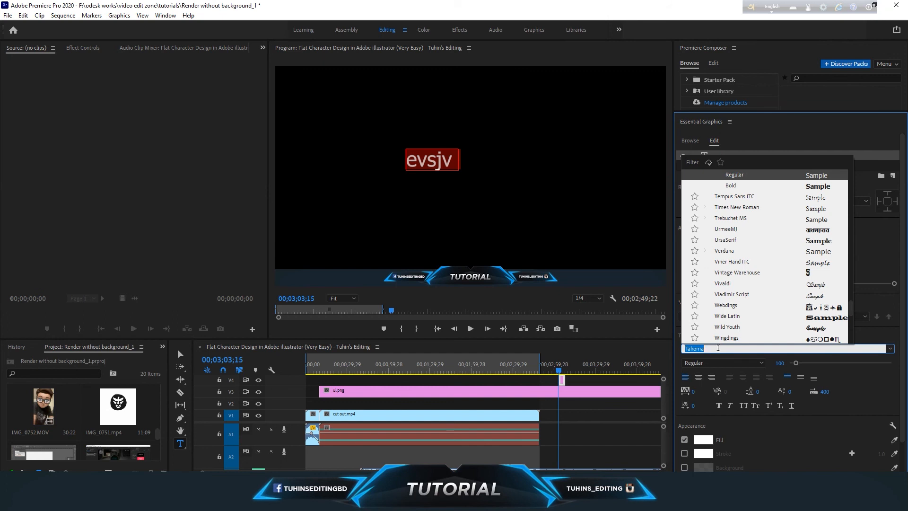
{"action": "type", "text": "mj"}
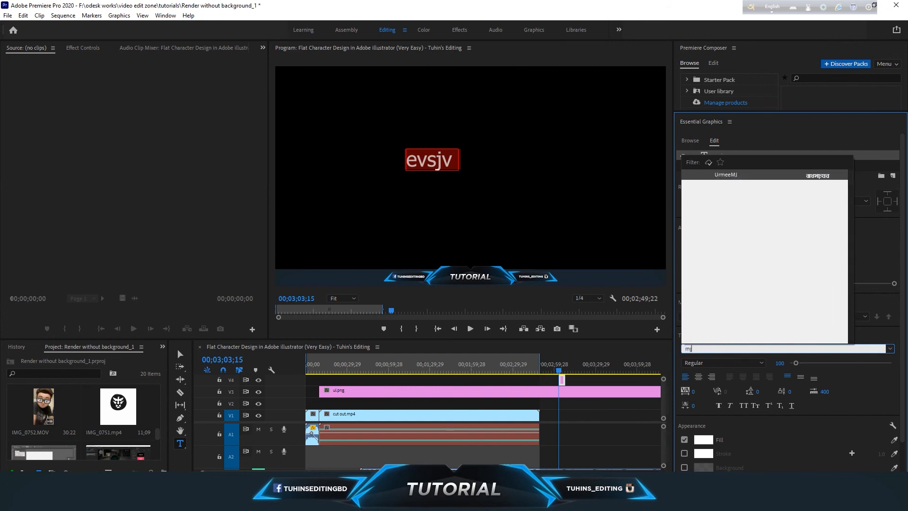
{"action": "key", "text": "BackSpace"}
{"action": "key", "text": "BackSpace"}
{"action": "scroll", "coordinate": [759, 325], "scroll_direction": "down", "scroll_amount": 10}
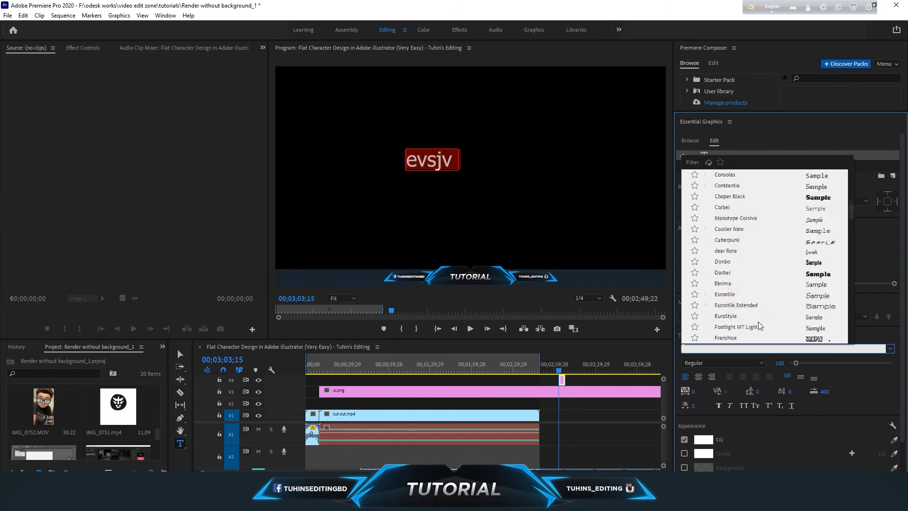
{"action": "scroll", "coordinate": [759, 325], "scroll_direction": "down", "scroll_amount": 12}
{"action": "type", "text": "s"}
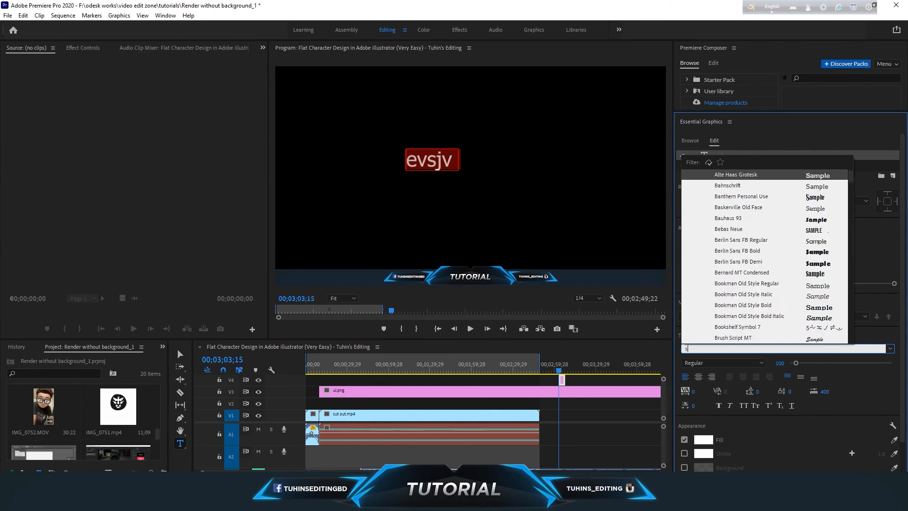
{"action": "type", "text": "uto"}
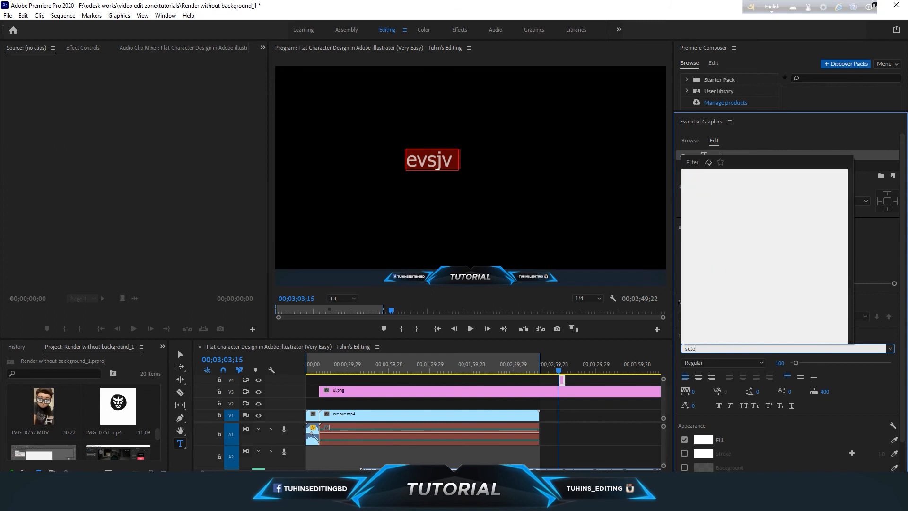
{"action": "key", "text": "BackSpace"}
{"action": "key", "text": "BackSpace"}
{"action": "key", "text": "BackSpace"}
{"action": "key", "text": "BackSpace"}
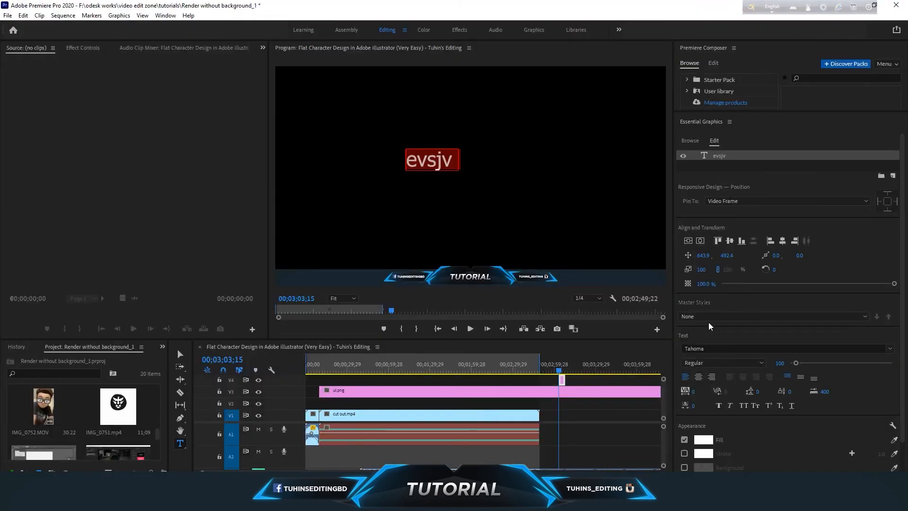
Find the UrmeeMJ font by searching for "urmee" and apply it to the selected text.
{"action": "left_click", "coordinate": [710, 348]}
{"action": "type", "text": "urm"}
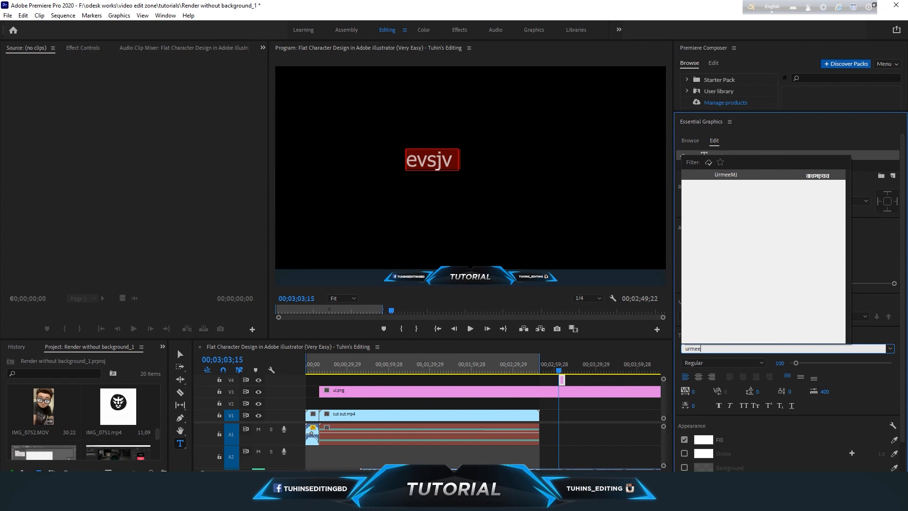
{"action": "type", "text": "ee"}
{"action": "left_click", "coordinate": [726, 175]}
Enlarge the বাংলা text to font size 423 and centre it horizontally and vertically in the video frame.
{"action": "left_click", "coordinate": [407, 163]}
{"action": "left_click_drag", "start_coordinate": [407, 162], "coordinate": [486, 166]}
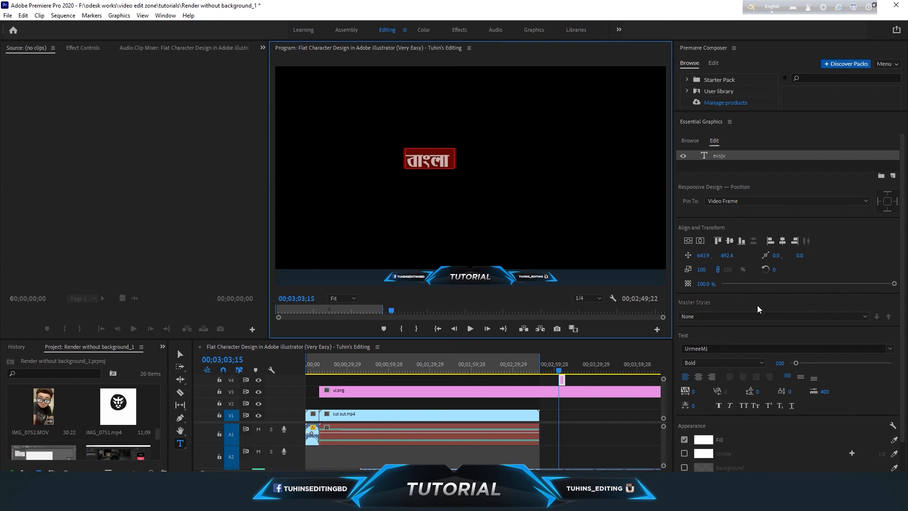
{"action": "left_click_drag", "start_coordinate": [796, 363], "coordinate": [816, 363]}
{"action": "left_click", "coordinate": [782, 241]}
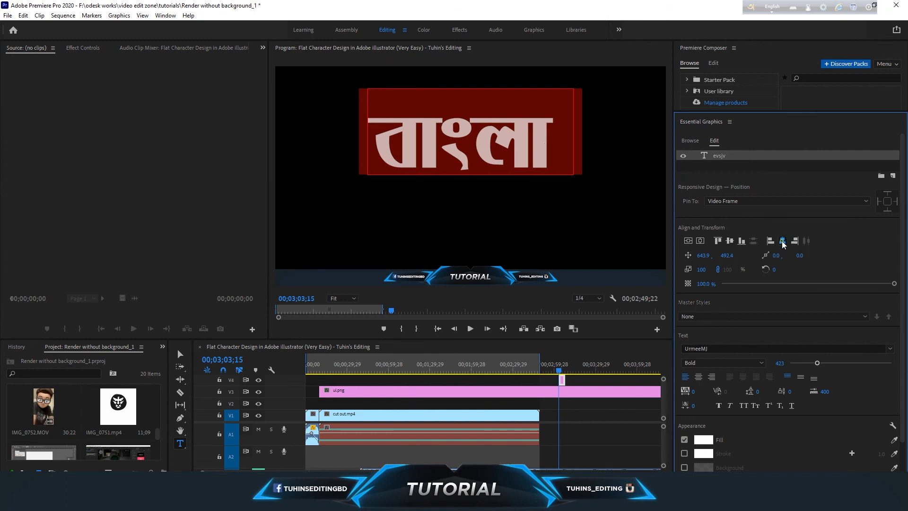
{"action": "left_click", "coordinate": [729, 241]}
{"action": "left_click", "coordinate": [528, 191]}
{"action": "left_click_drag", "start_coordinate": [554, 185], "coordinate": [362, 187]}
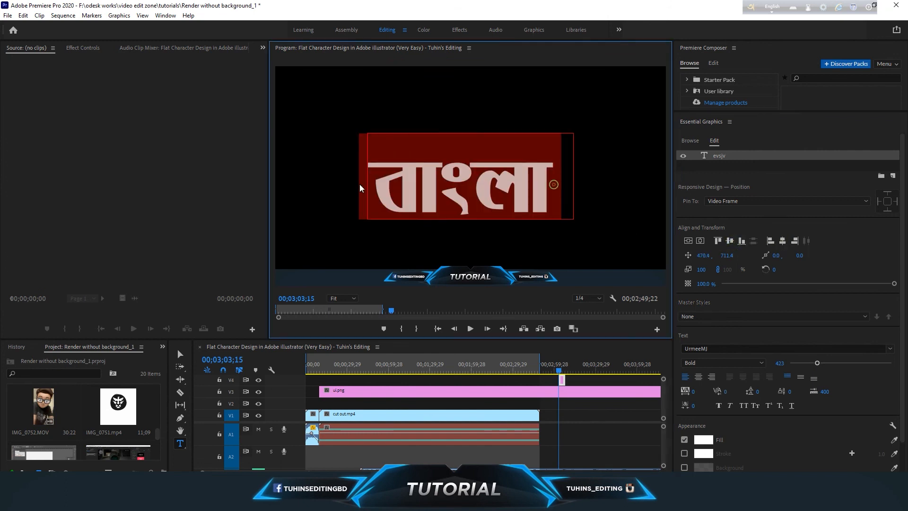
{"action": "left_click", "coordinate": [431, 188]}
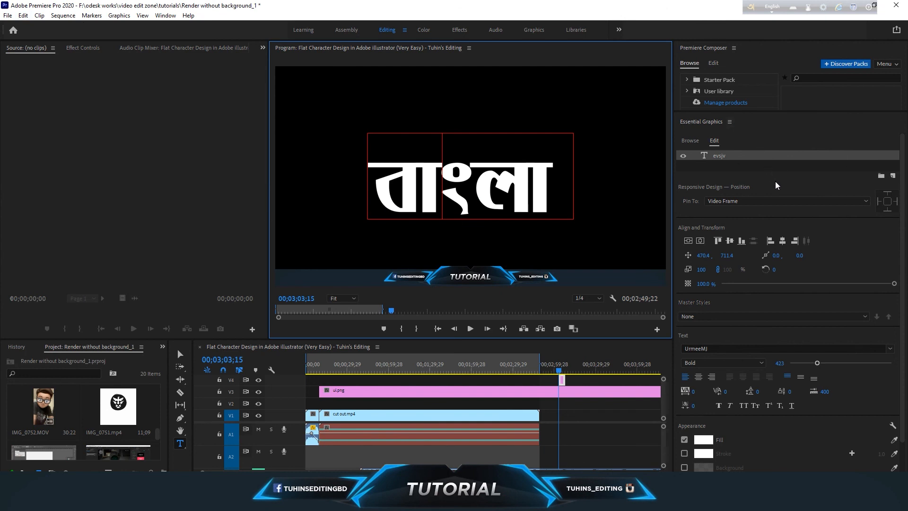
{"action": "left_click", "coordinate": [803, 185]}
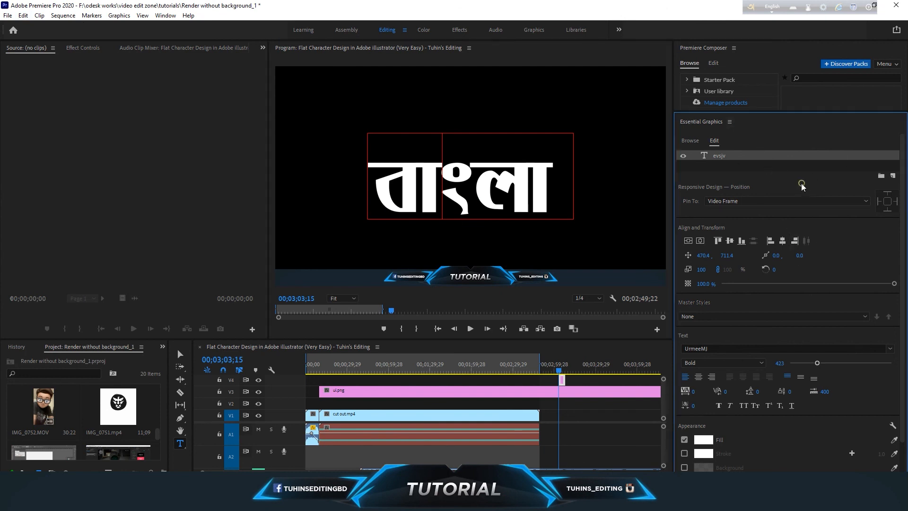